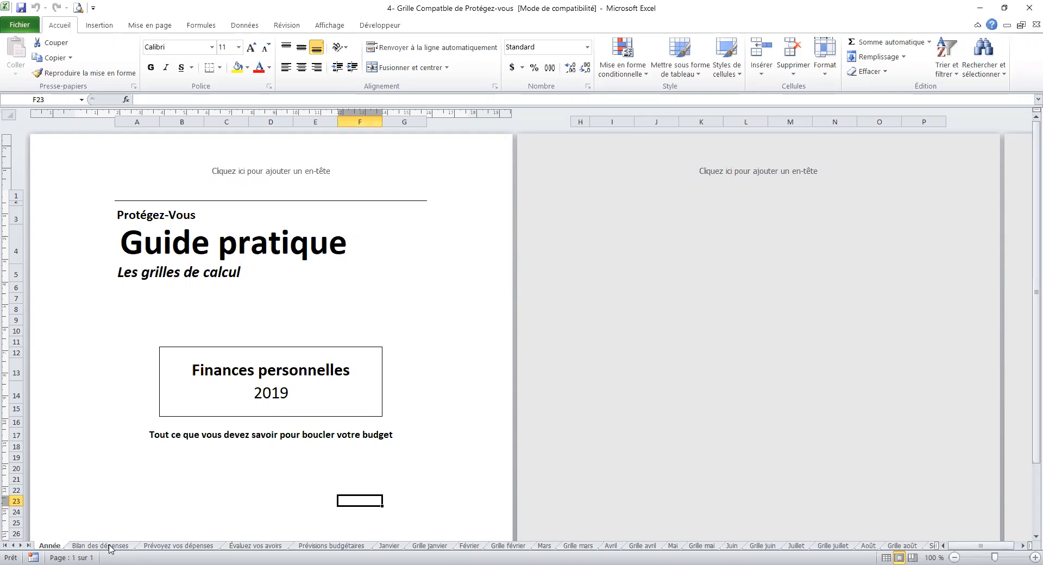
Look through the expense summary, expense planning, assets and budget forecast sheets, then open the Janvier sheet
left_click(109, 546)
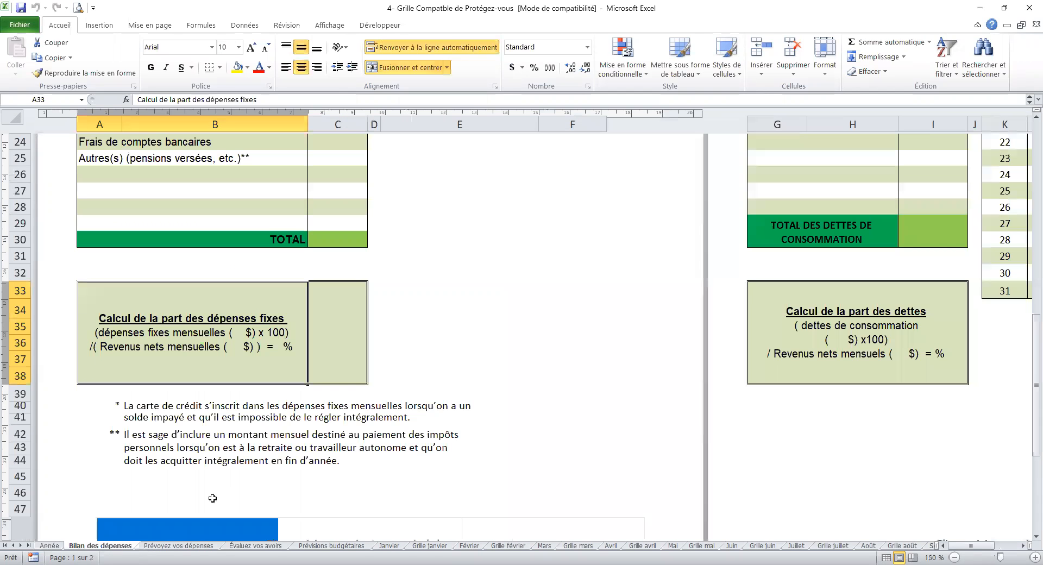
left_click(161, 545)
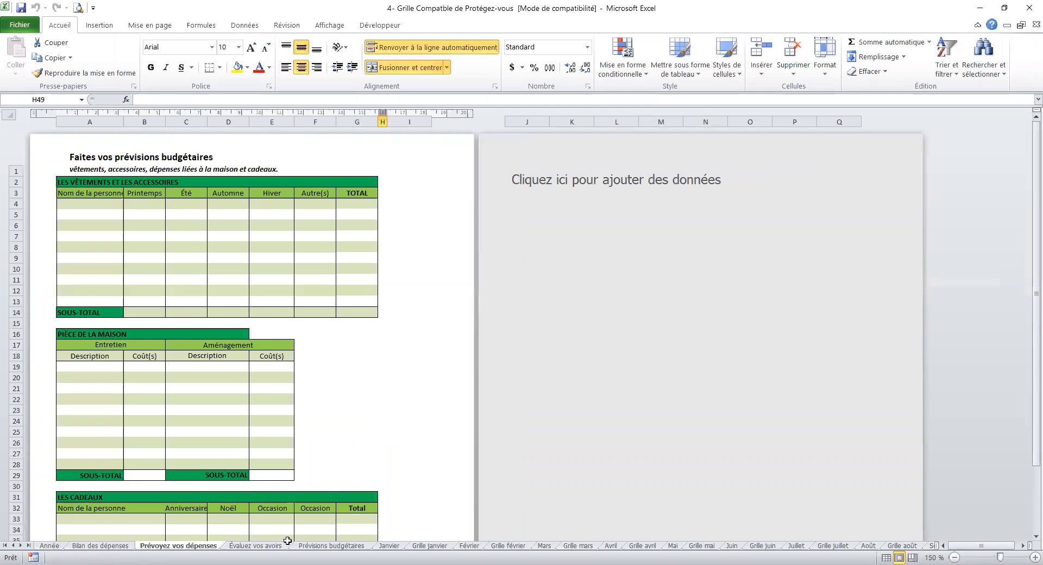
left_click(254, 546)
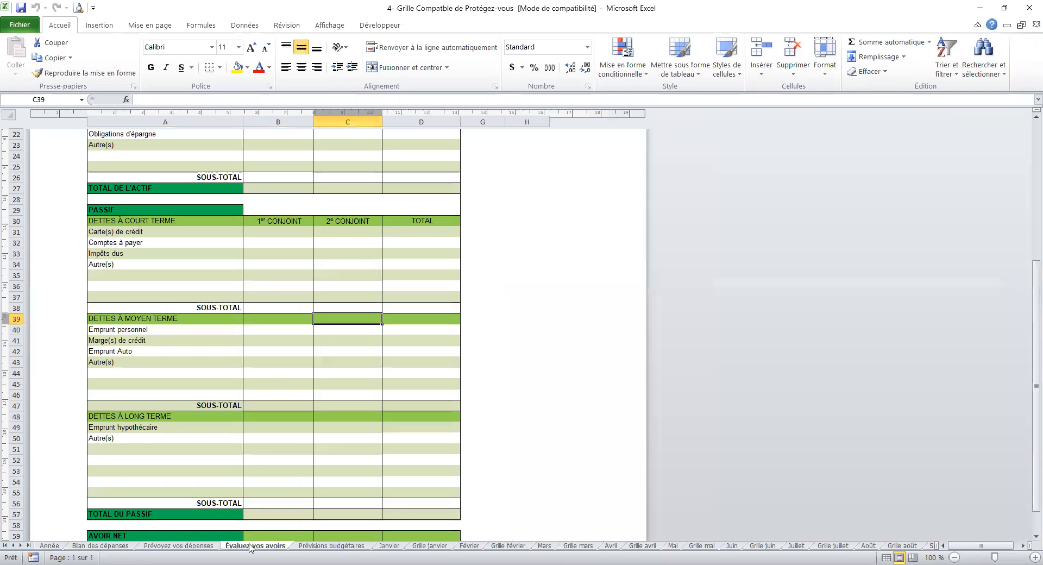
left_click(328, 546)
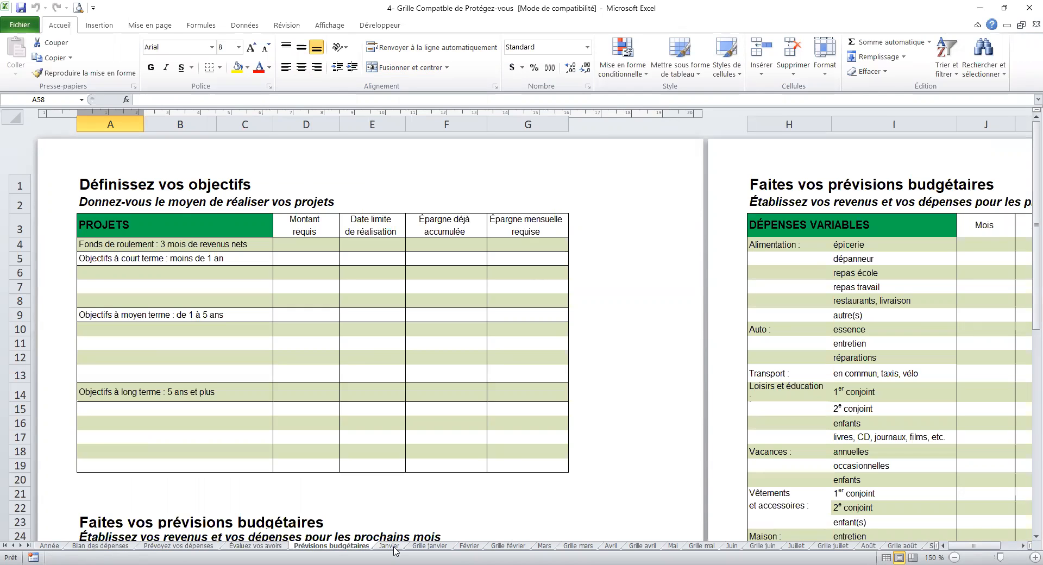
left_click(389, 546)
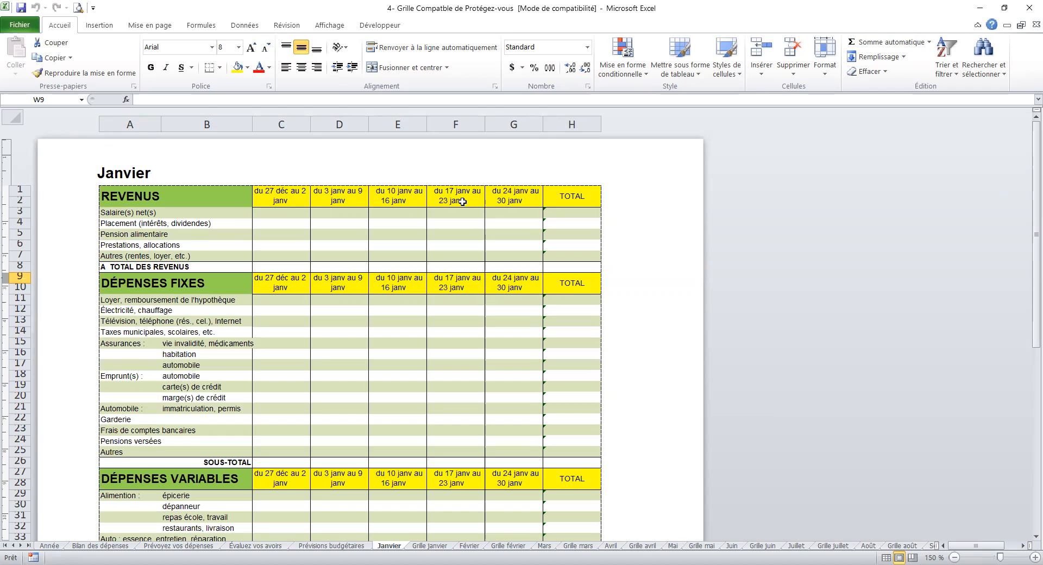
Examine the Revenus, Dépenses fixes and Dépenses variables sections of the Janvier sheet at 140 % zoom
left_click(955, 556)
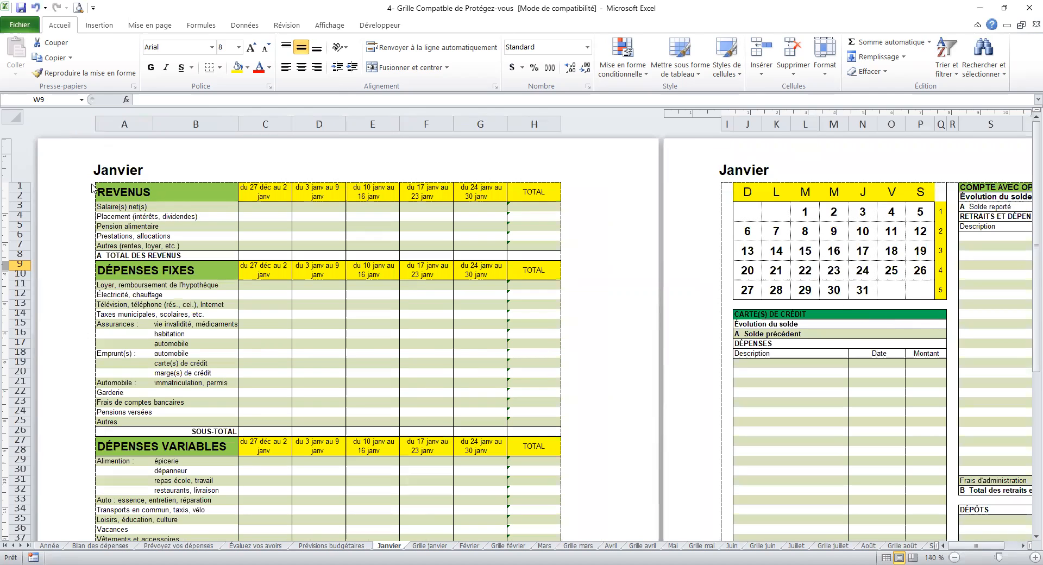
left_click(120, 171)
left_click(133, 191)
left_click(156, 270)
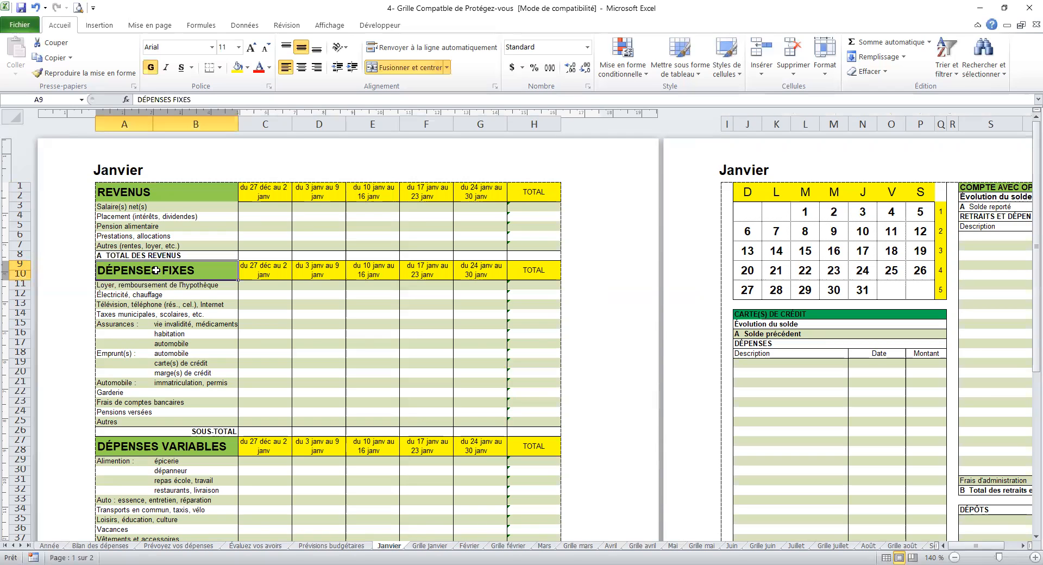
left_click(155, 448)
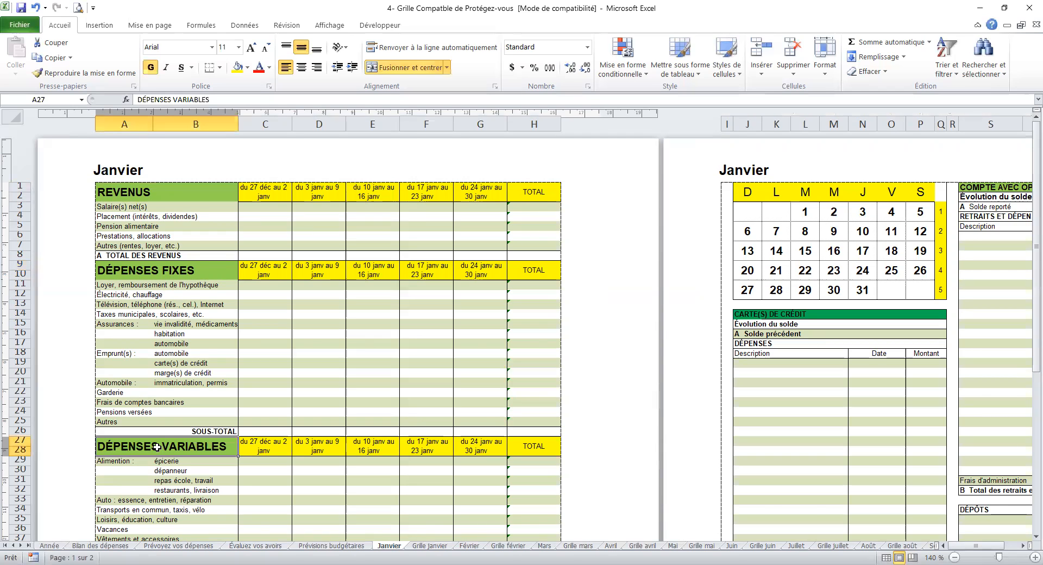
scroll(158, 451, "down", 8)
scroll(212, 513, "up", 2)
scroll(218, 506, "up", 6)
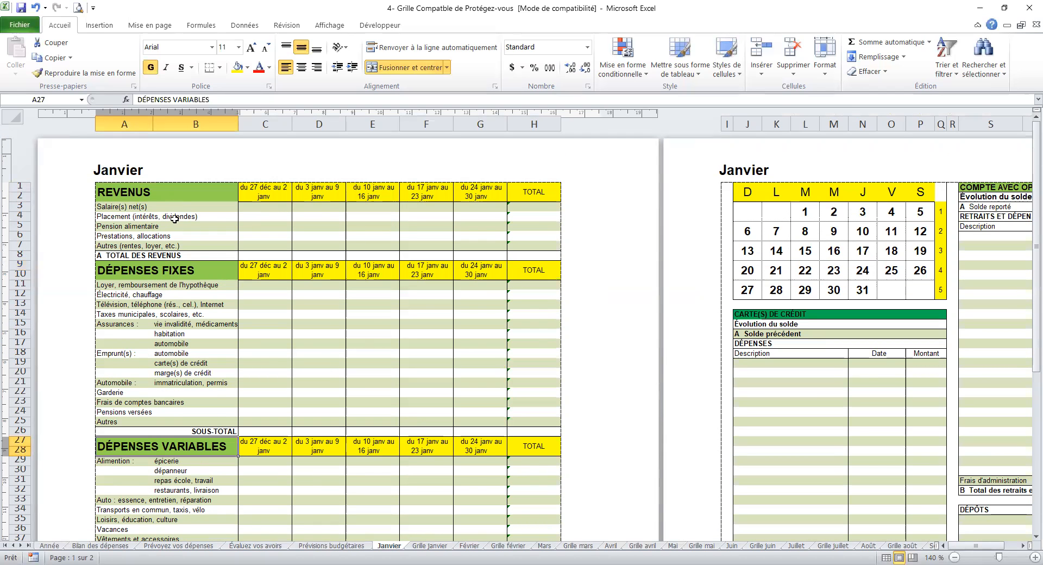
Enter 2000 as the net salary for the week from 27 déc to 2 janv in cell C3
left_click(251, 173)
left_click(270, 208)
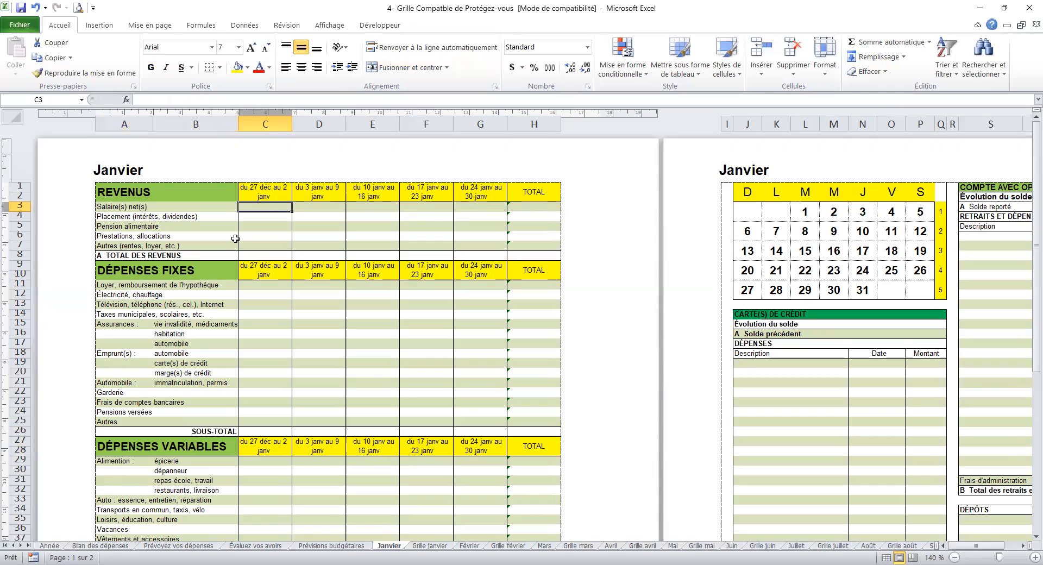
type("200")
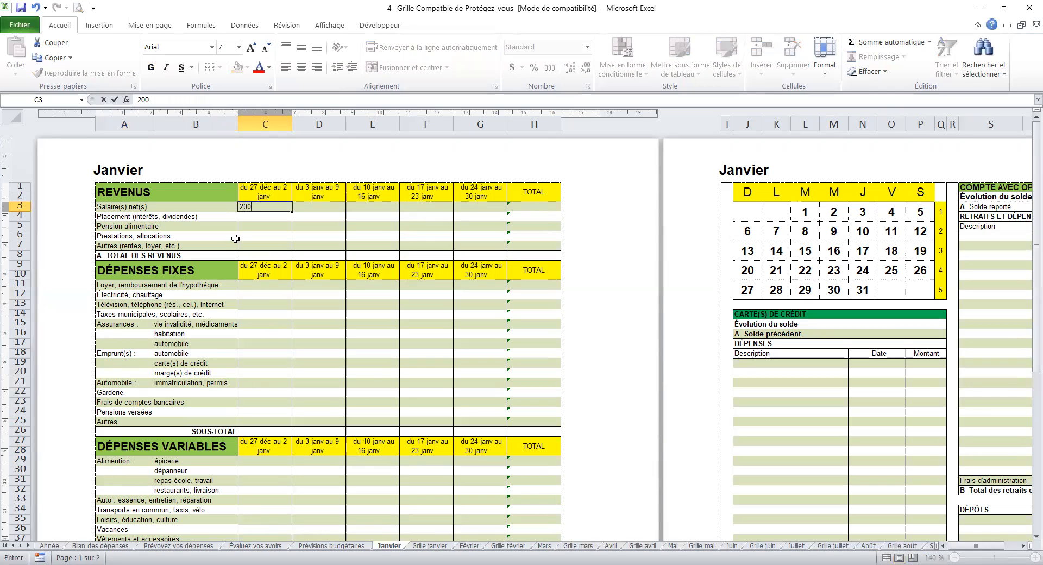
type("0")
key("Return")
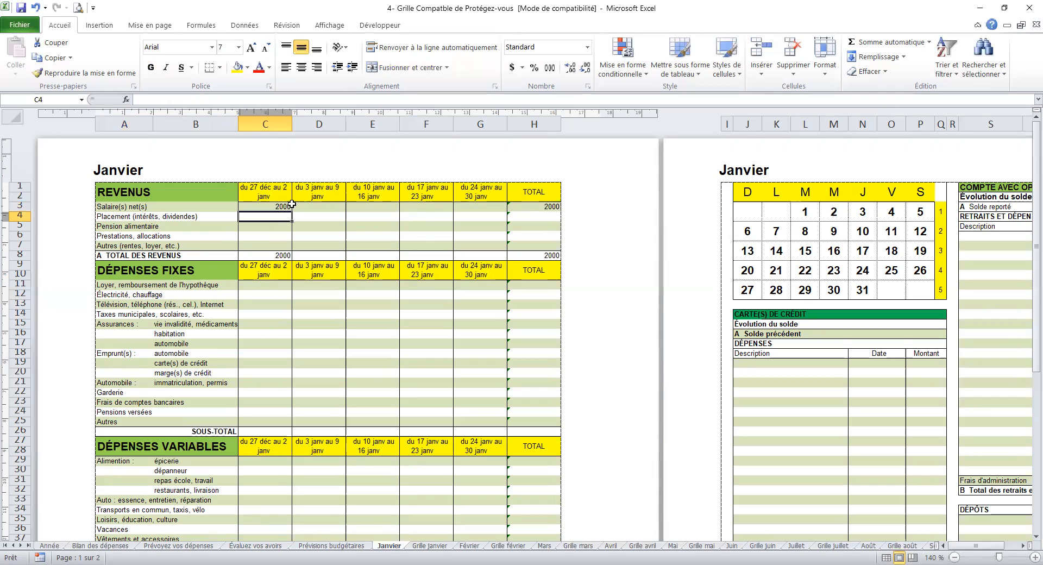
Copy the net salary from C3 into the following three weeks, cells D3 to F3
left_click(287, 207)
key("ctrl+c")
left_click(313, 207)
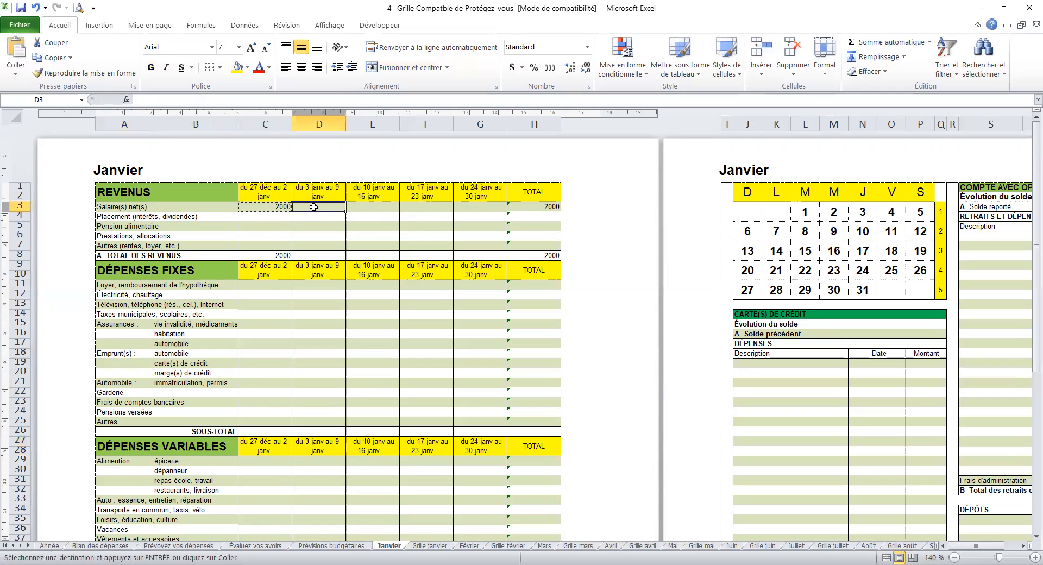
key("ctrl+v")
left_click(379, 207)
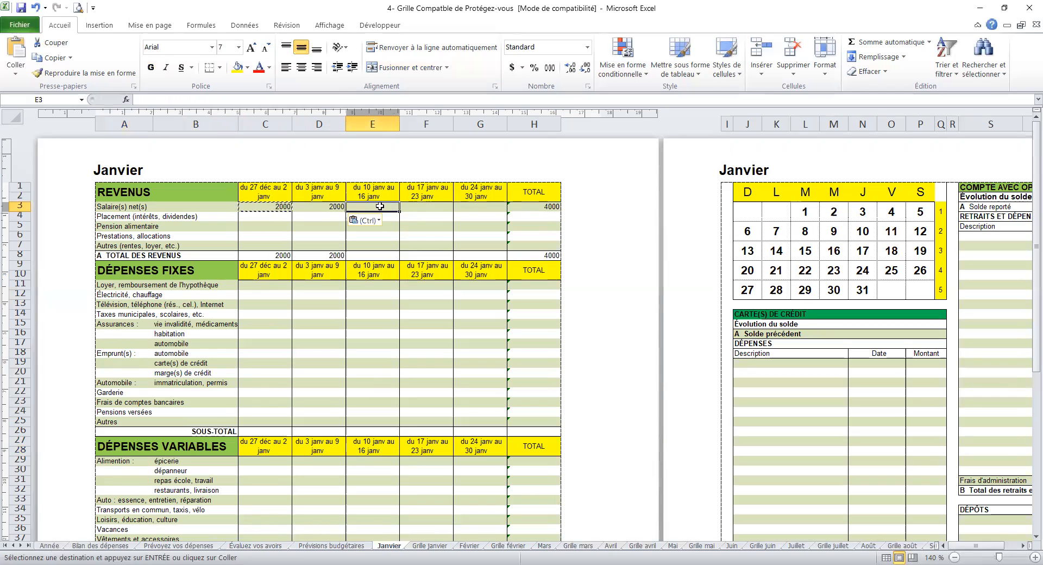
key("ctrl+v")
left_click(428, 207)
key("ctrl+v")
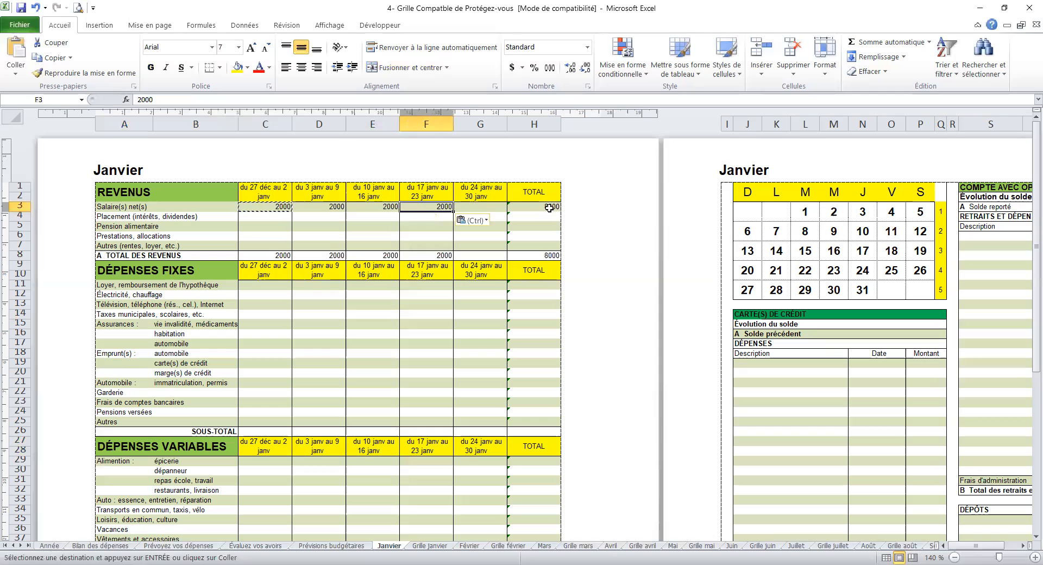
left_click(535, 226)
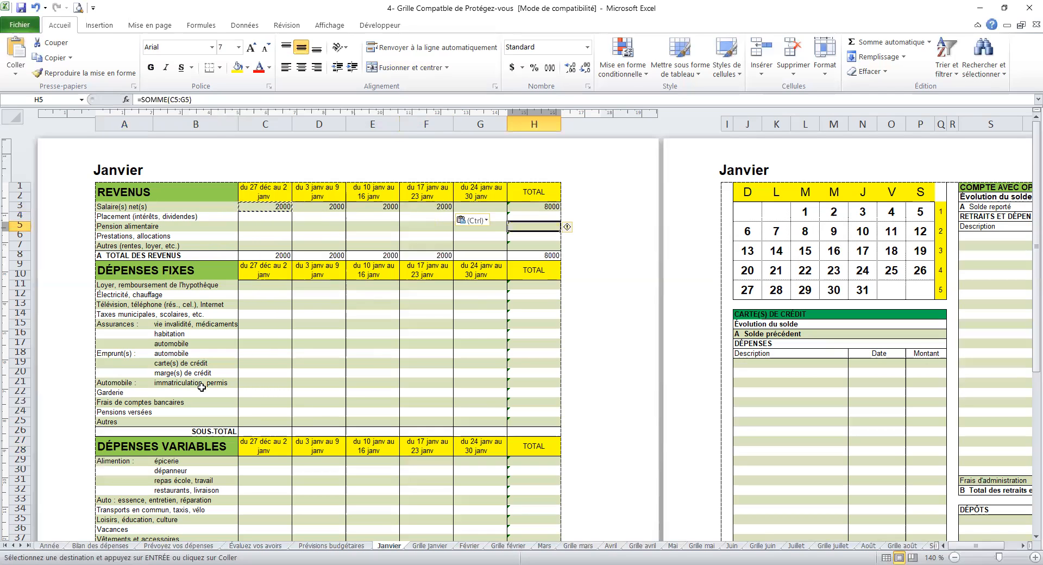
left_click(358, 402)
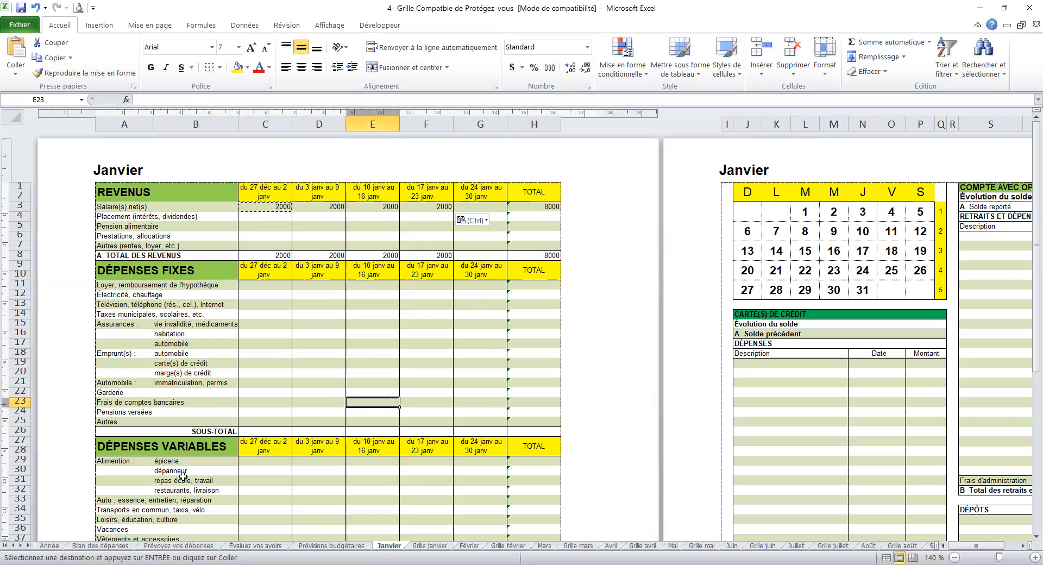
left_click(142, 472)
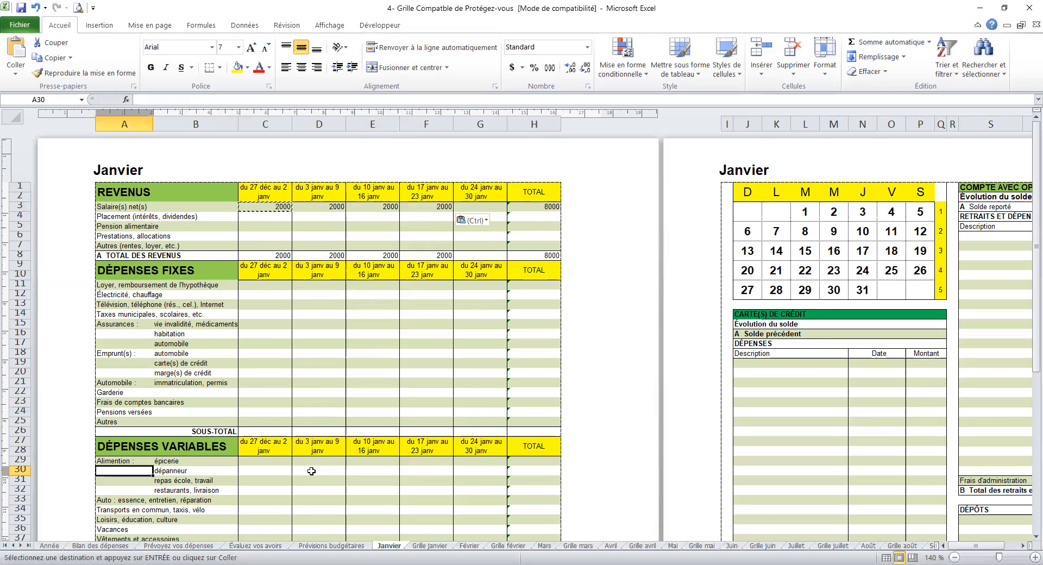
left_click(311, 472)
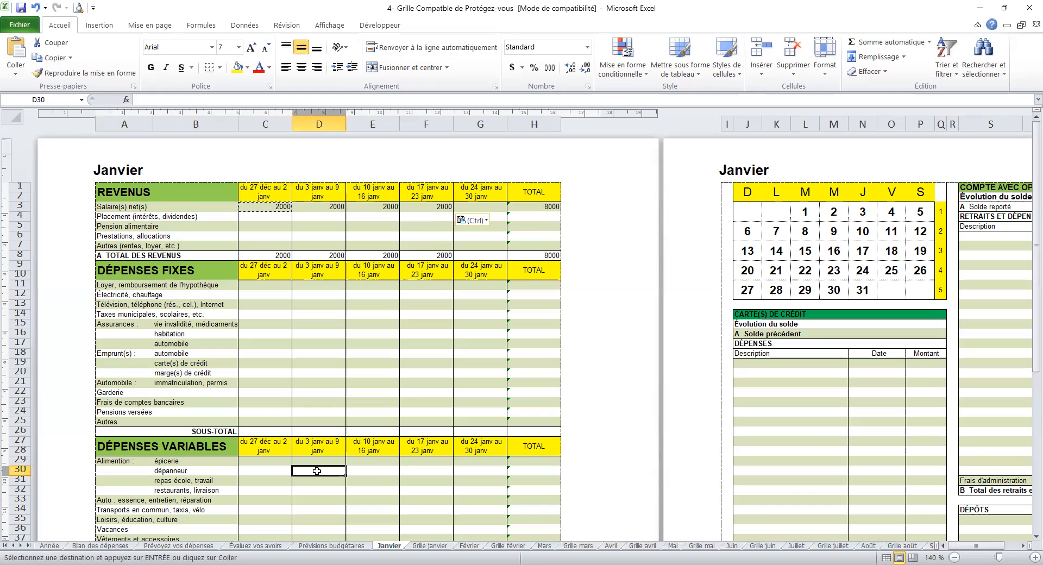
left_click(373, 475)
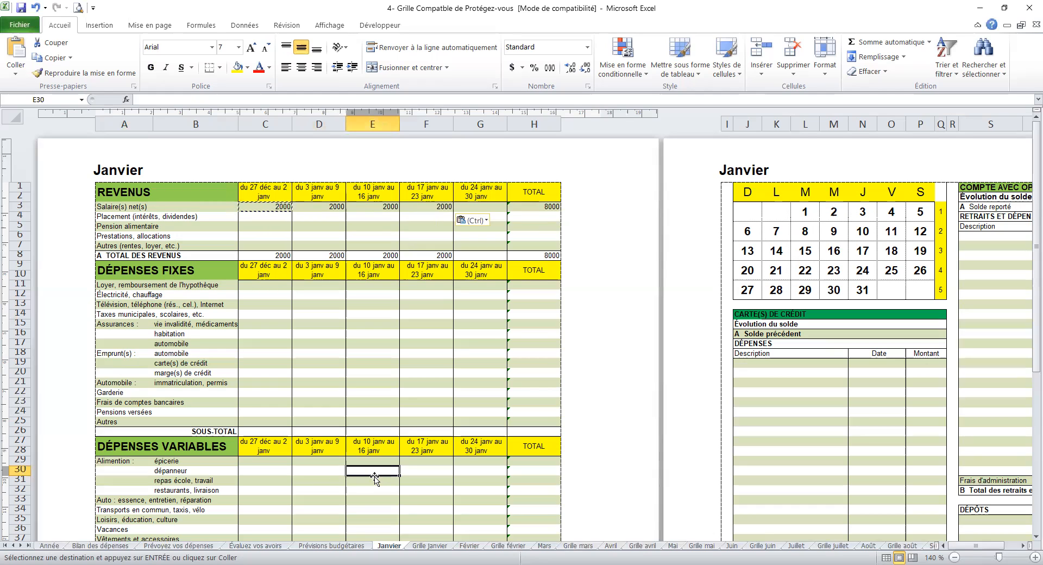
Enter "péicerie" as the first expense description in the Carte(s) de crédit table on the Janvier sheet's second page
left_click(1024, 546)
left_click(1024, 546)
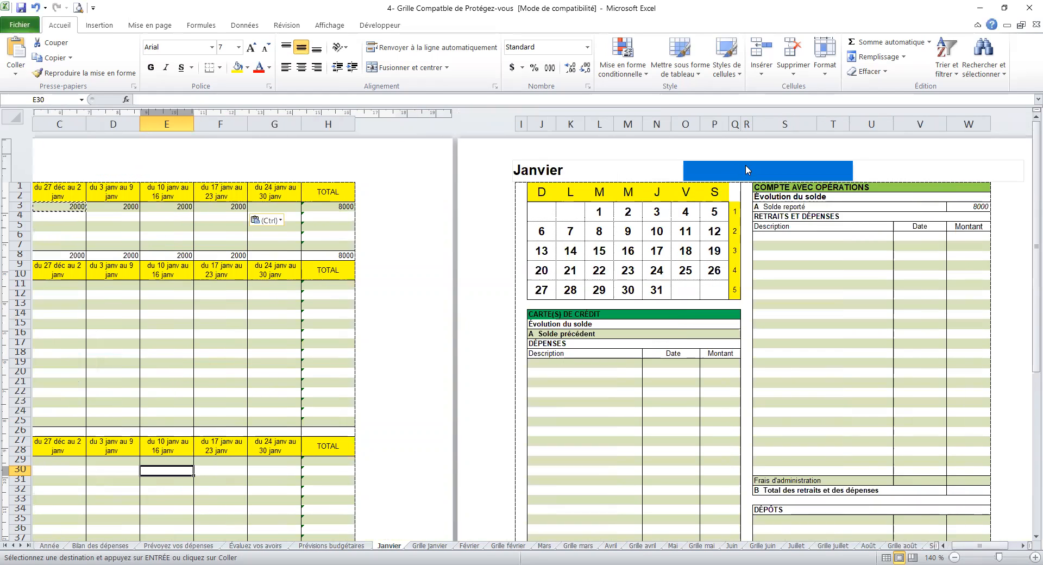
left_click(548, 315)
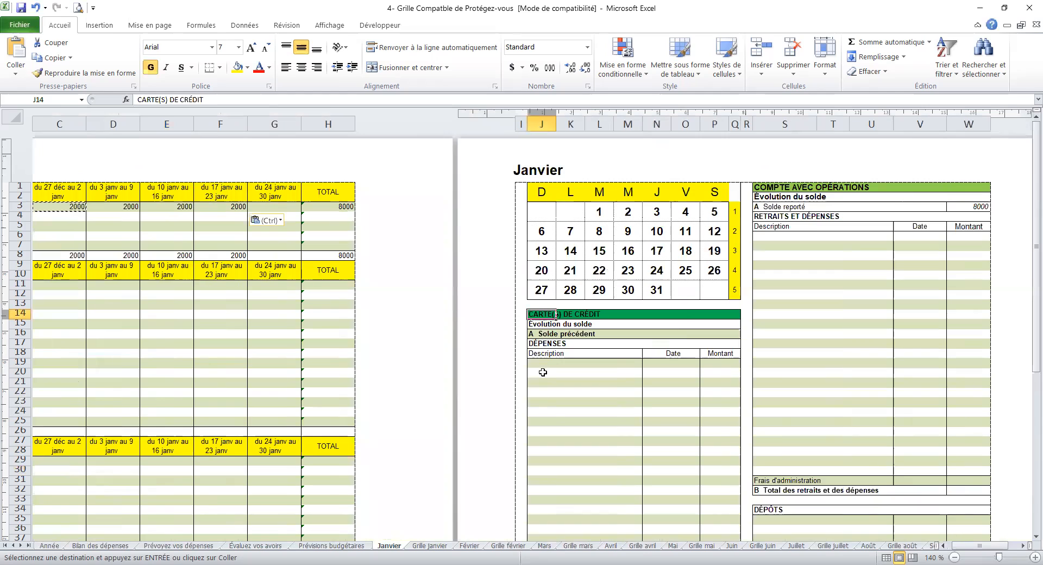
left_click(541, 362)
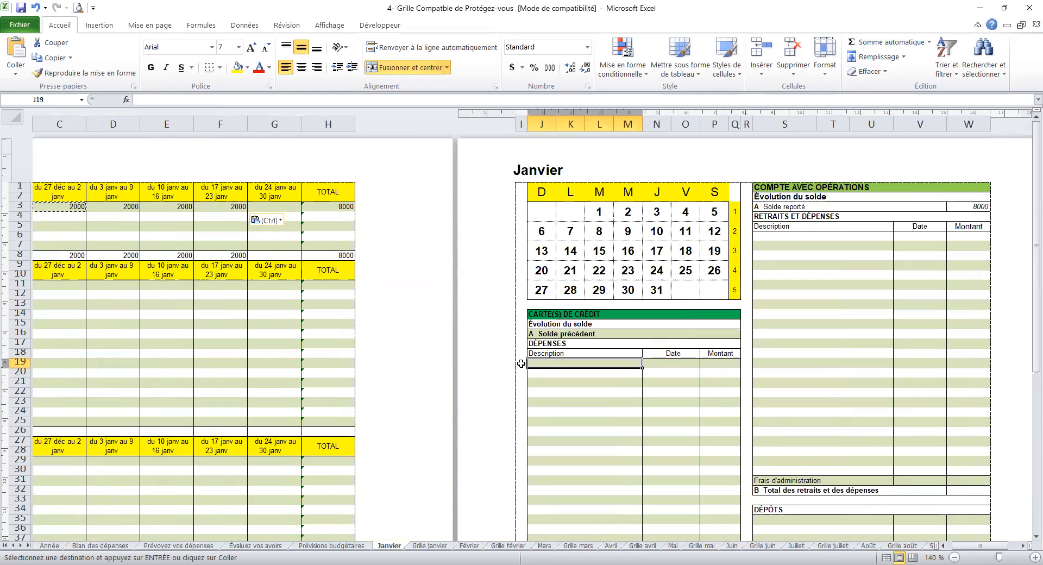
type("épice")
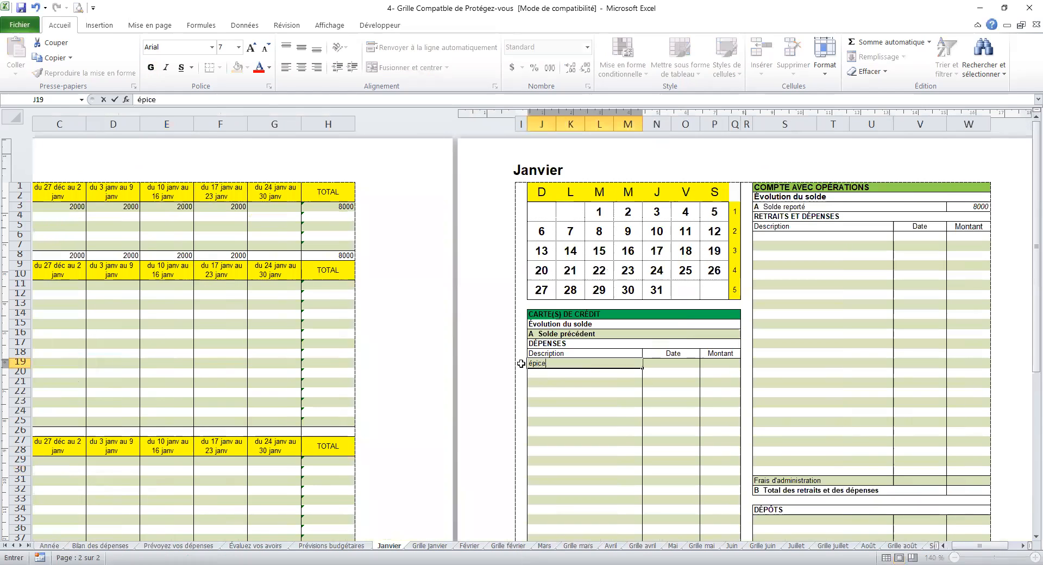
type("rie")
key("Escape")
type("péicerie")
key("Return")
key("Up")
key("Right")
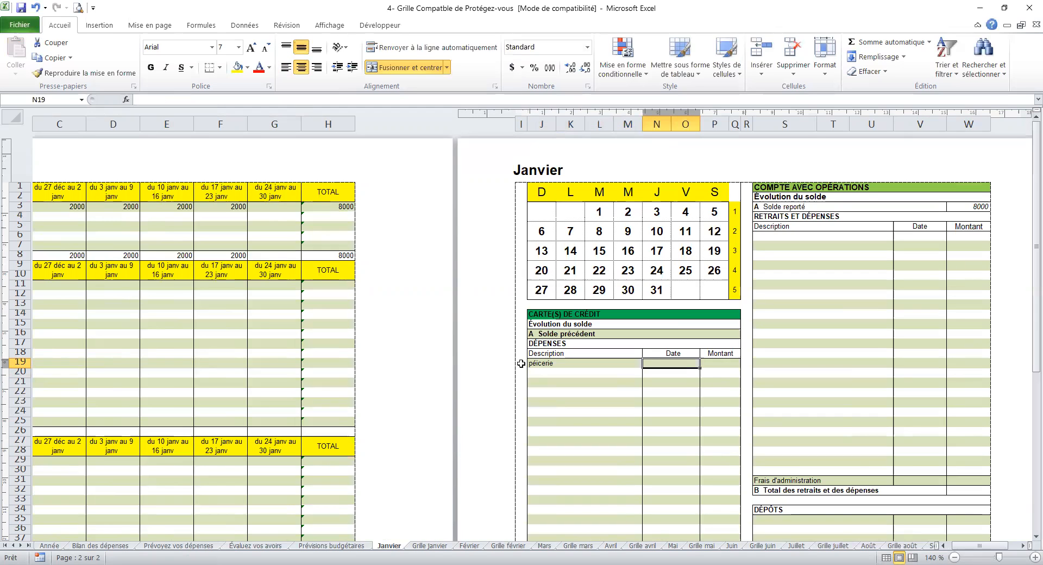
Complete the first credit card expense with the date 15 janv and the amount 150
type("15 janv")
key("Tab")
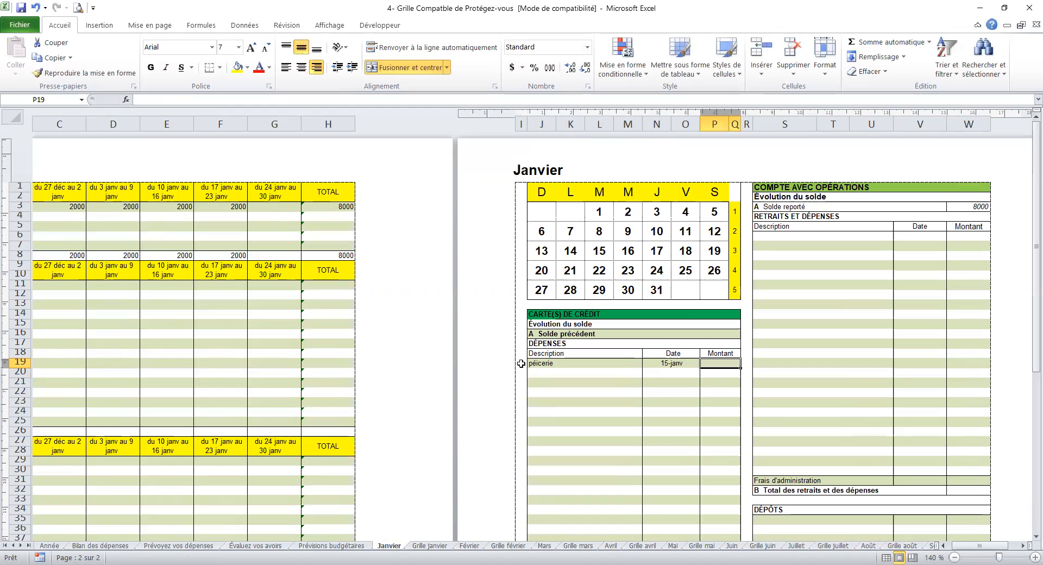
type("150")
key("Return")
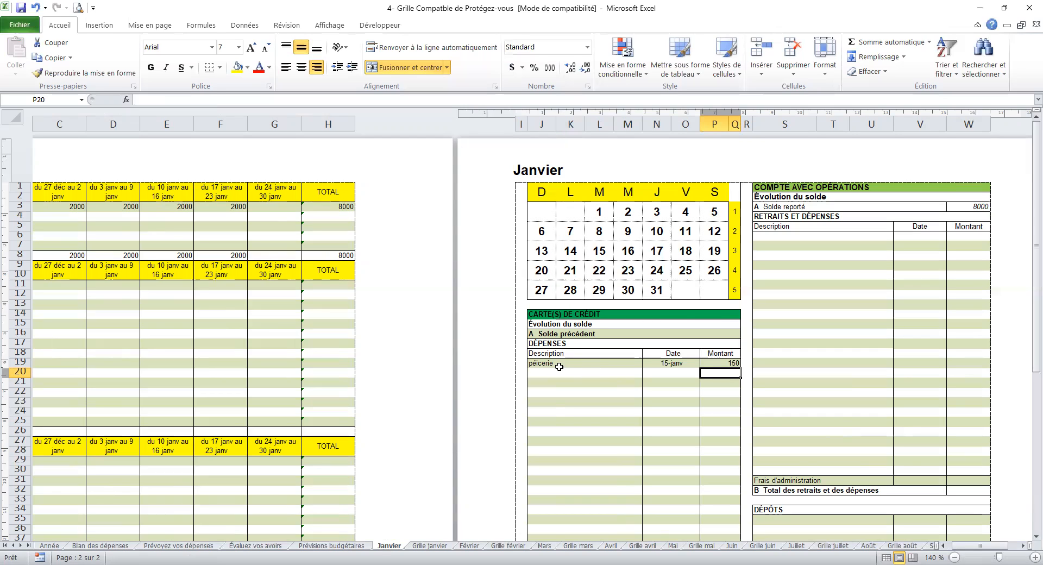
Review the credit card expense rows and the withdrawals, deposits and month-end balance of the Compte avec opérations table
left_click_drag(589, 364, 720, 429)
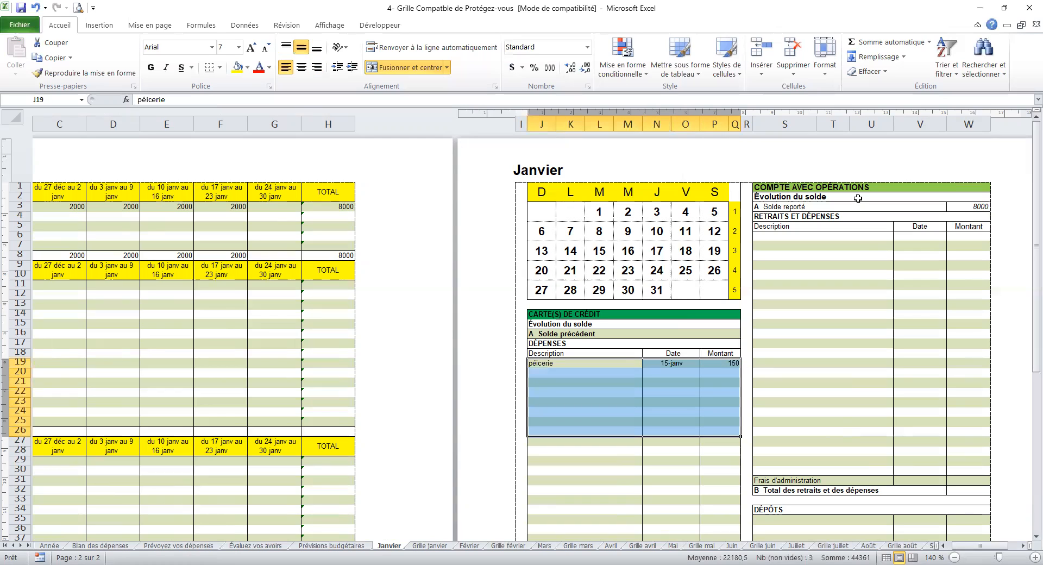
left_click(821, 186)
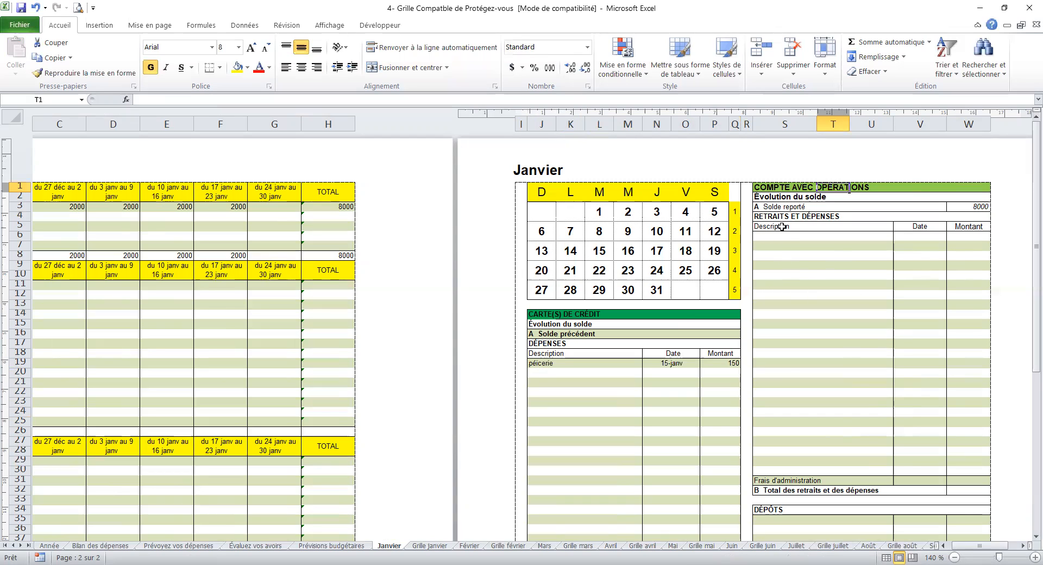
left_click(765, 219)
scroll(836, 378, "down", 5)
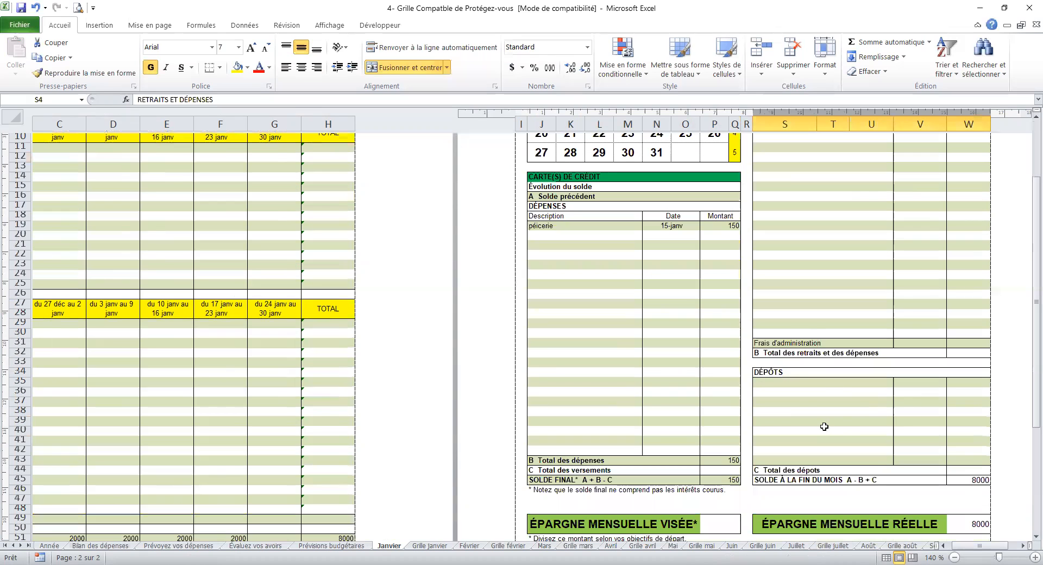
left_click(772, 368)
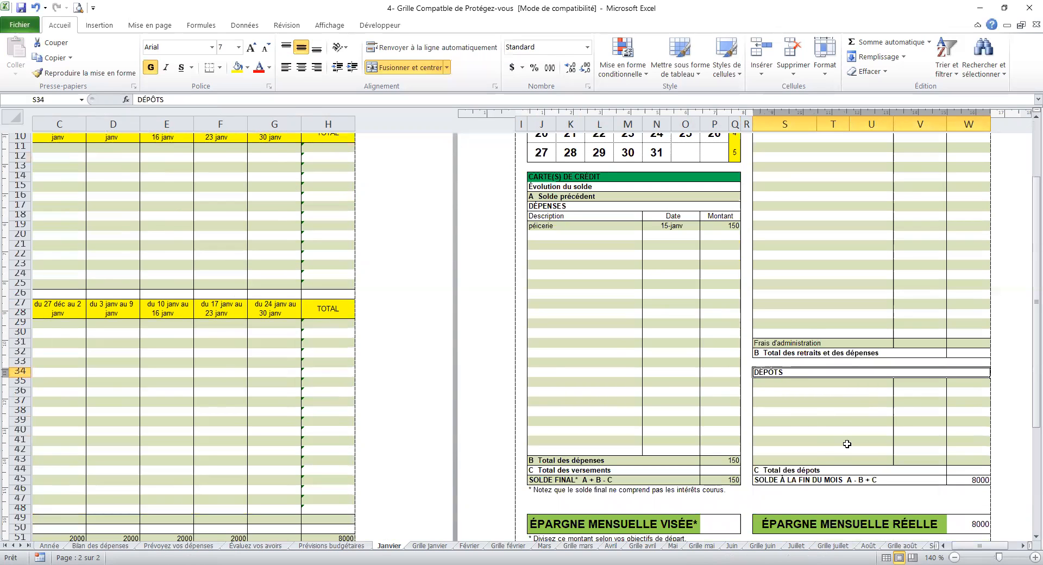
scroll(863, 243, "up", 5)
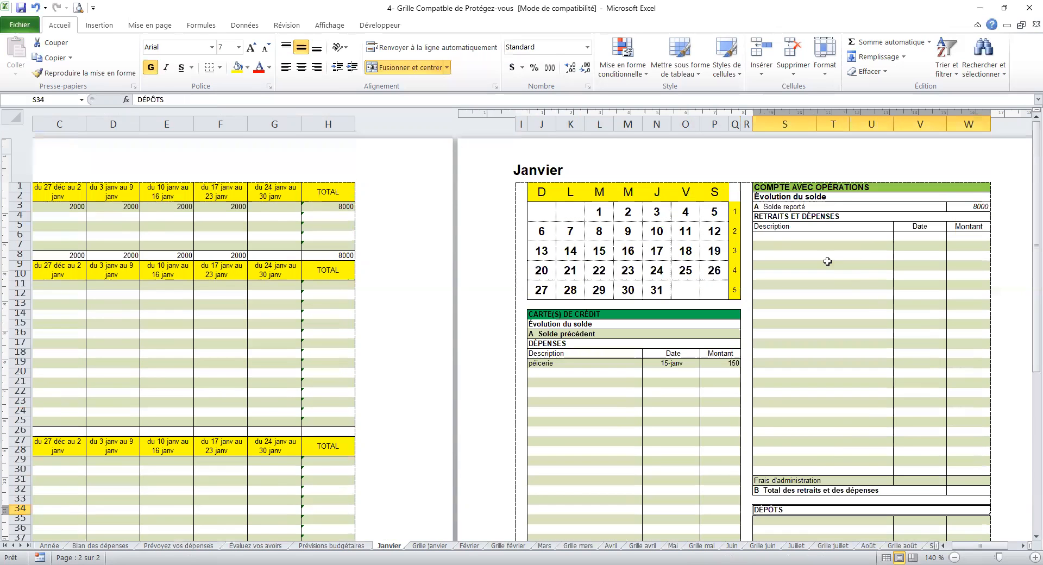
Record a Hydro expense dated 8 janv for 150 in the first row under Retraits et dépenses
left_click(772, 237)
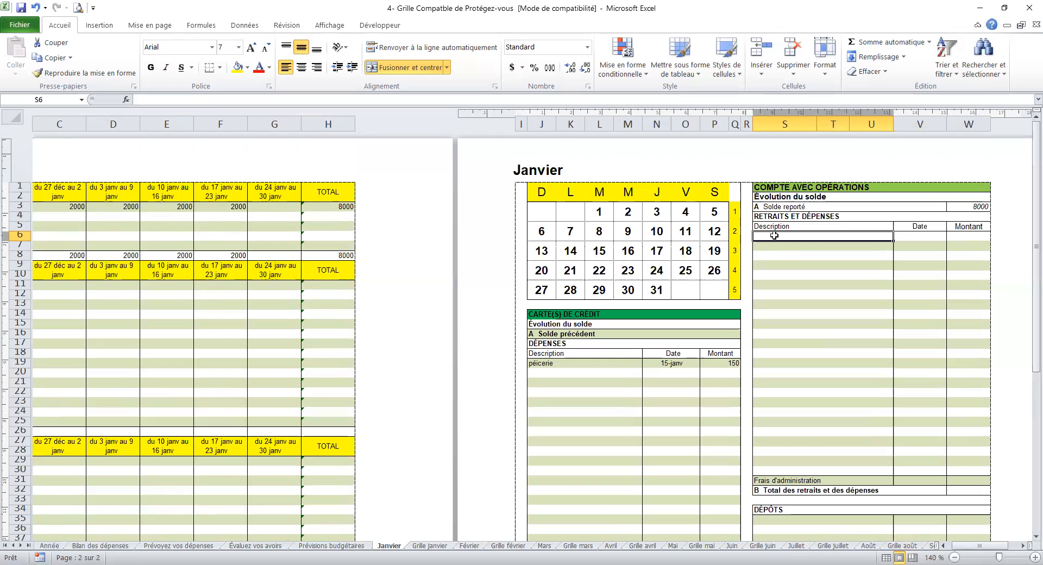
type("Hydro")
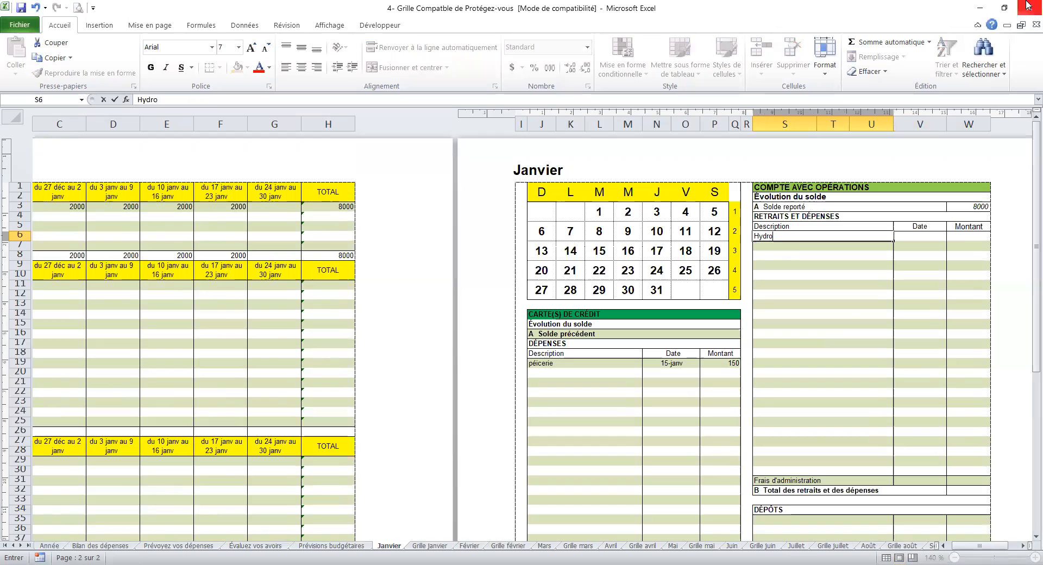
key("Escape")
left_click(908, 237)
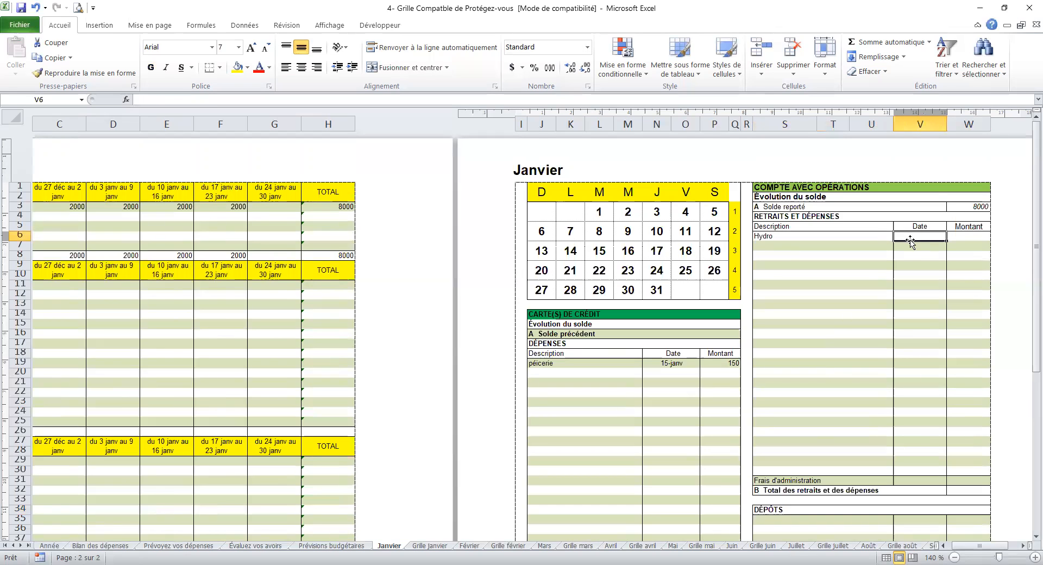
type("8")
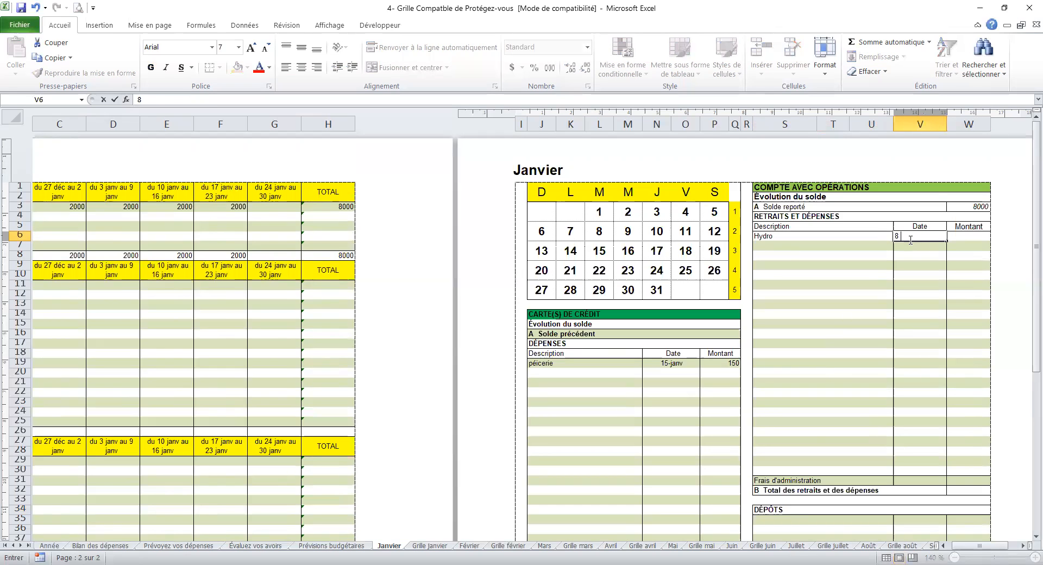
type(" janv")
key("Tab")
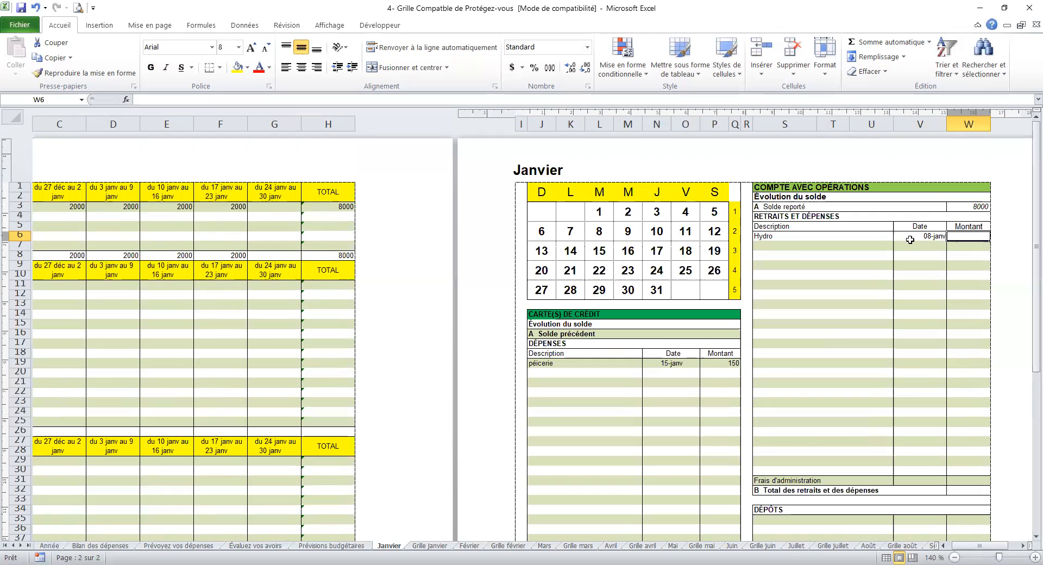
type("15")
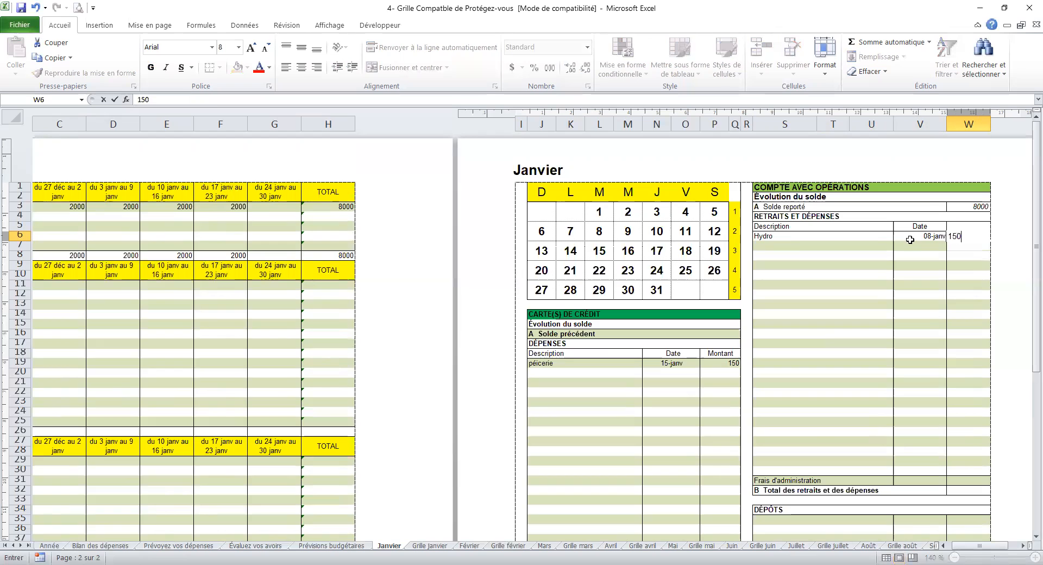
type("0")
key("Return")
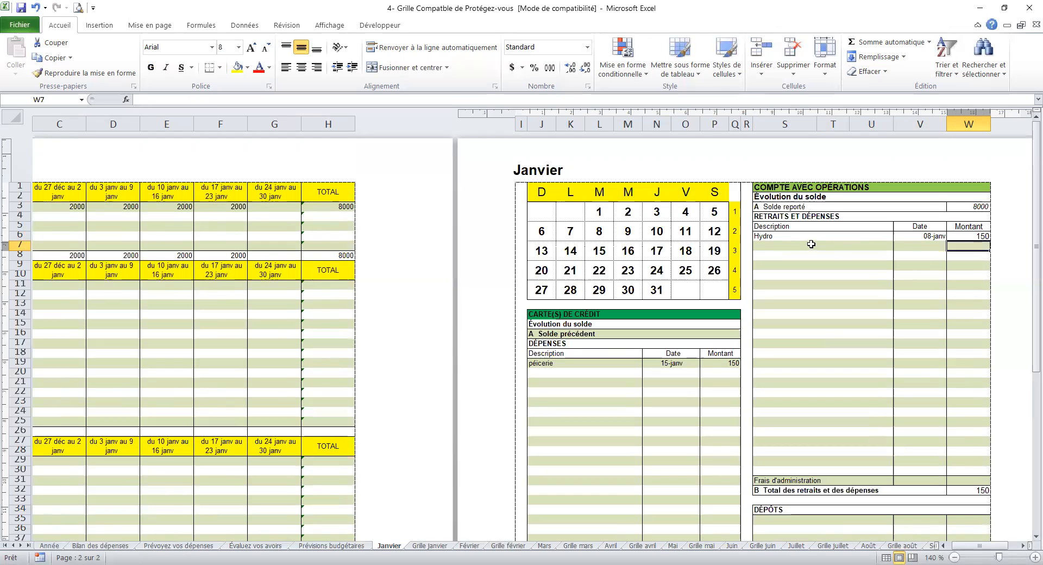
Review the description rows for withdrawals and deposits in Compte avec opérations, and the fixed and variable expense categories
left_click_drag(814, 240, 816, 350)
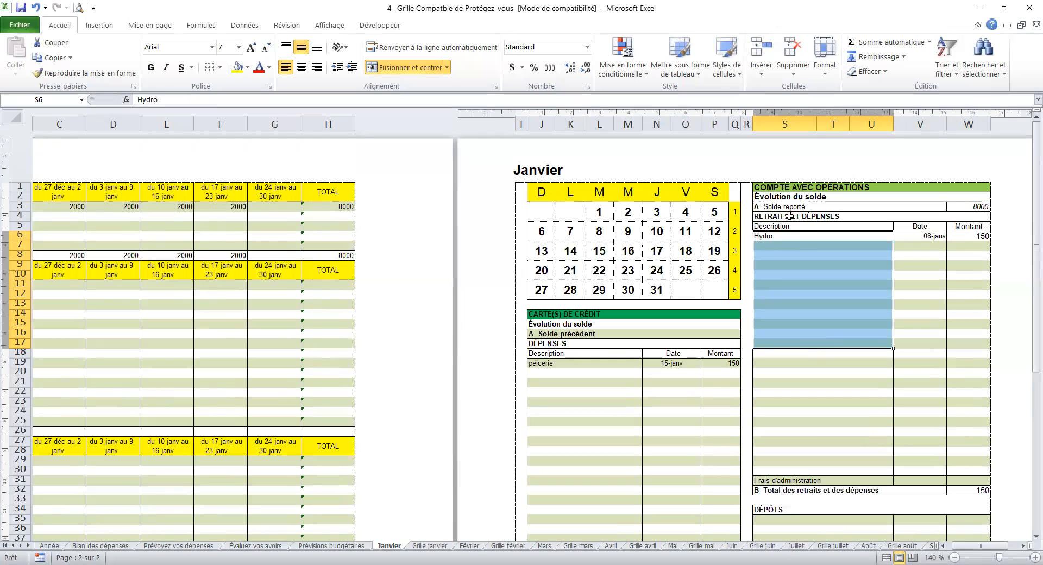
left_click_drag(803, 256, 803, 364)
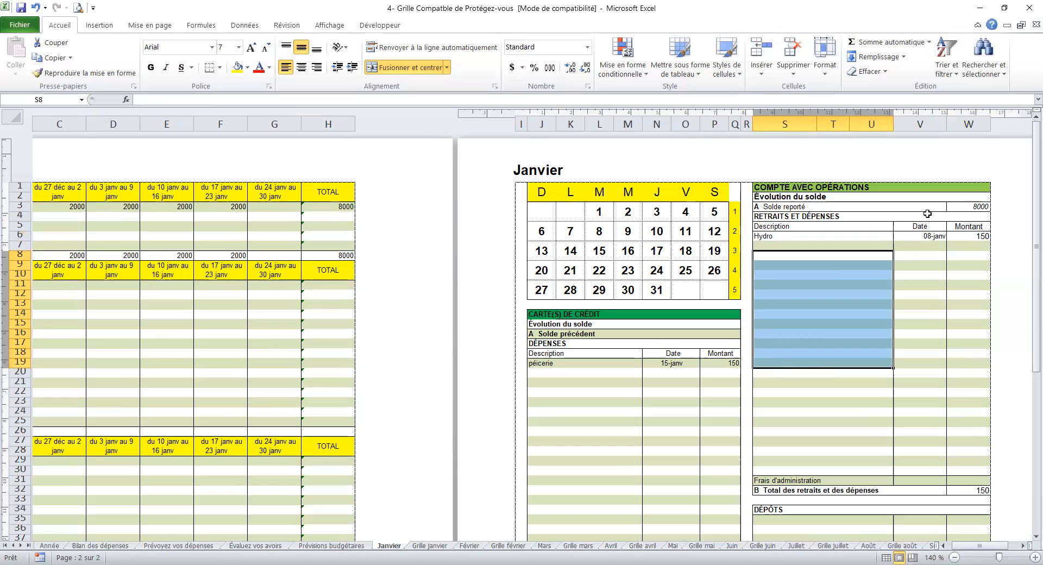
left_click(794, 188)
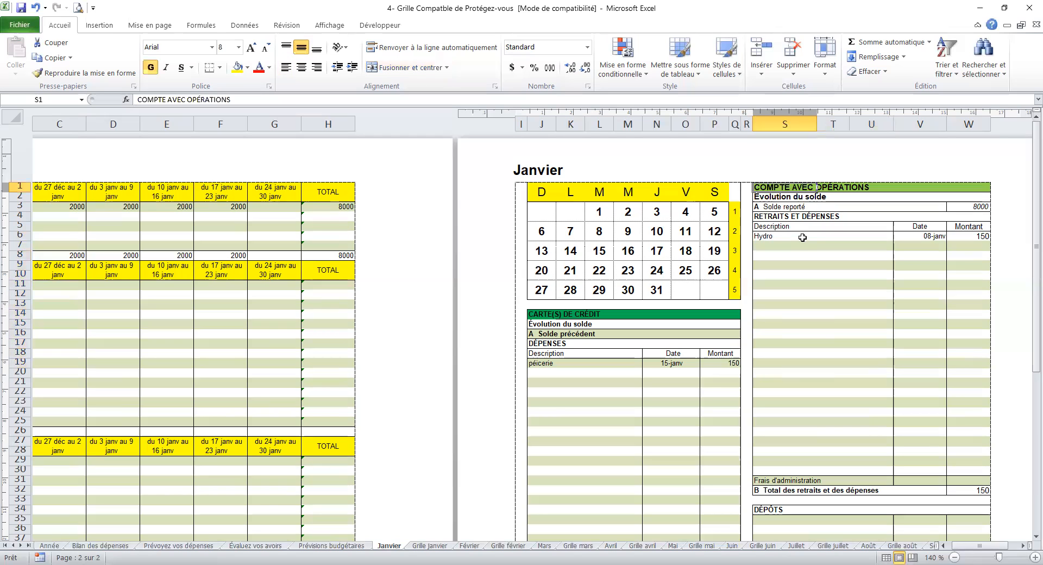
left_click_drag(801, 235, 796, 380)
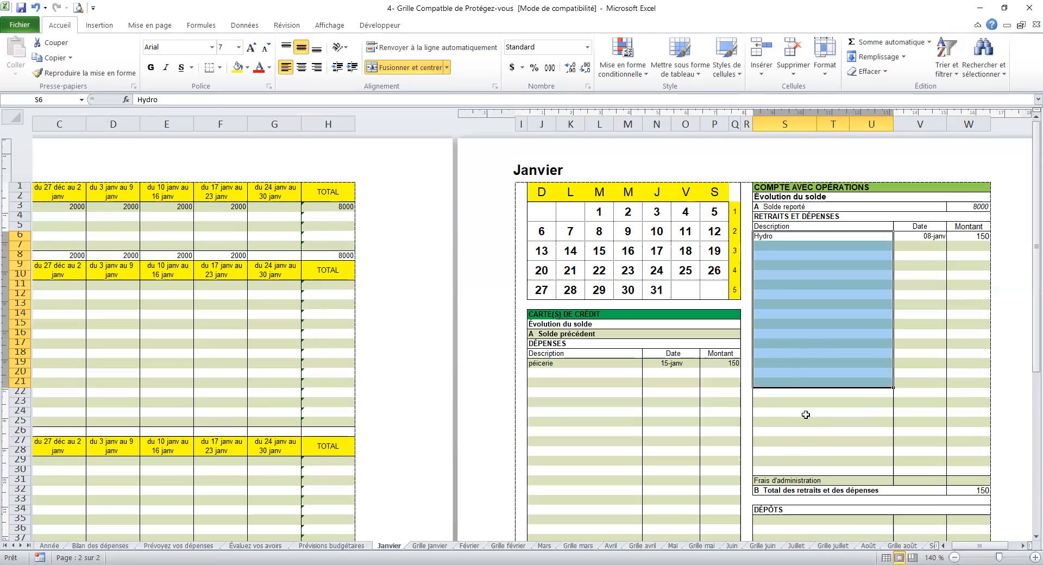
scroll(799, 429, "down", 3)
left_click_drag(789, 412, 795, 465)
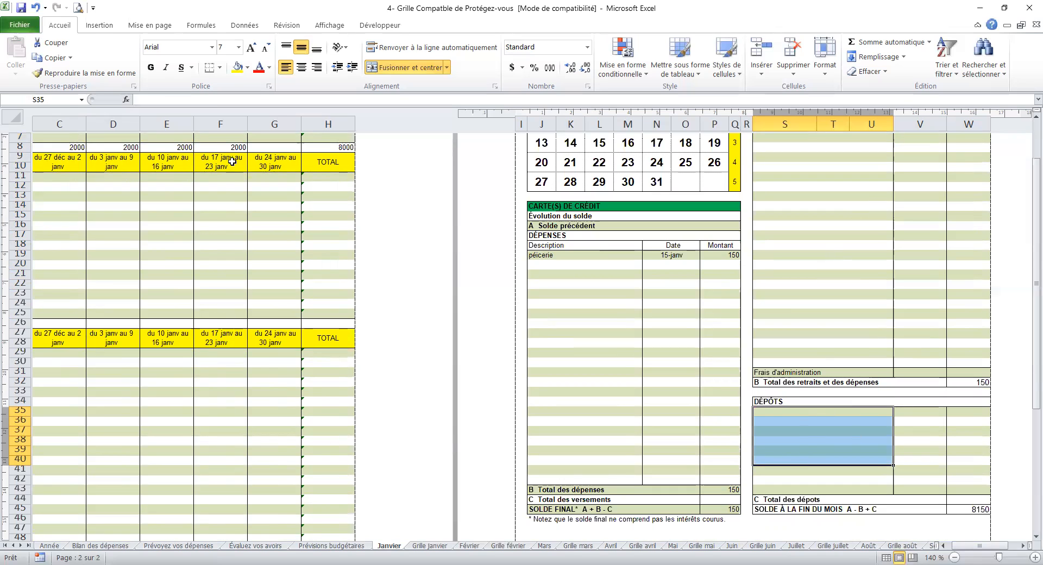
left_click_drag(969, 546, 961, 545)
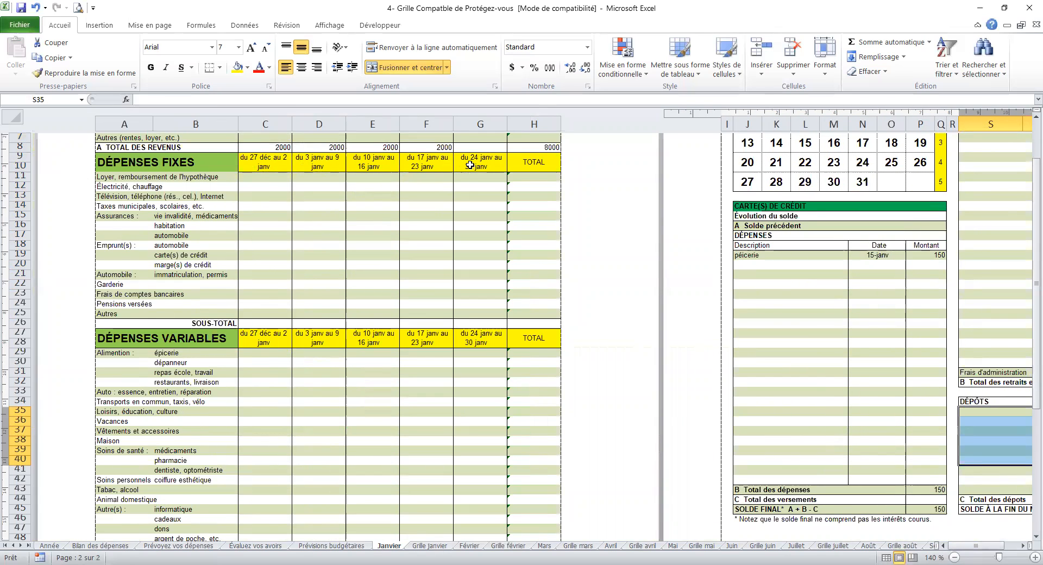
Open the Grille janvier sheet and examine its daily date rows and the grocery and school or work meal column headings
left_click(432, 547)
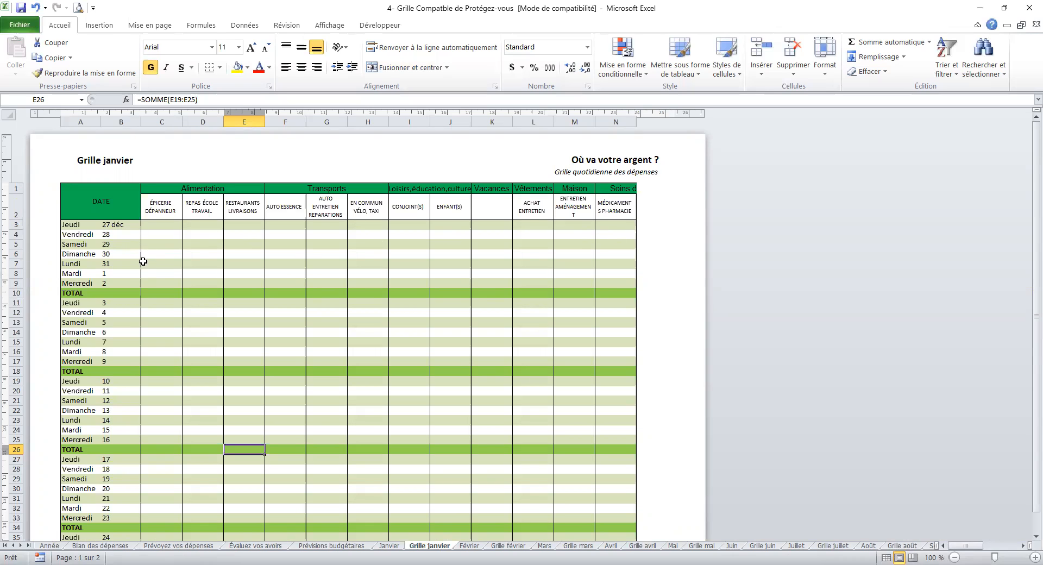
left_click(76, 225)
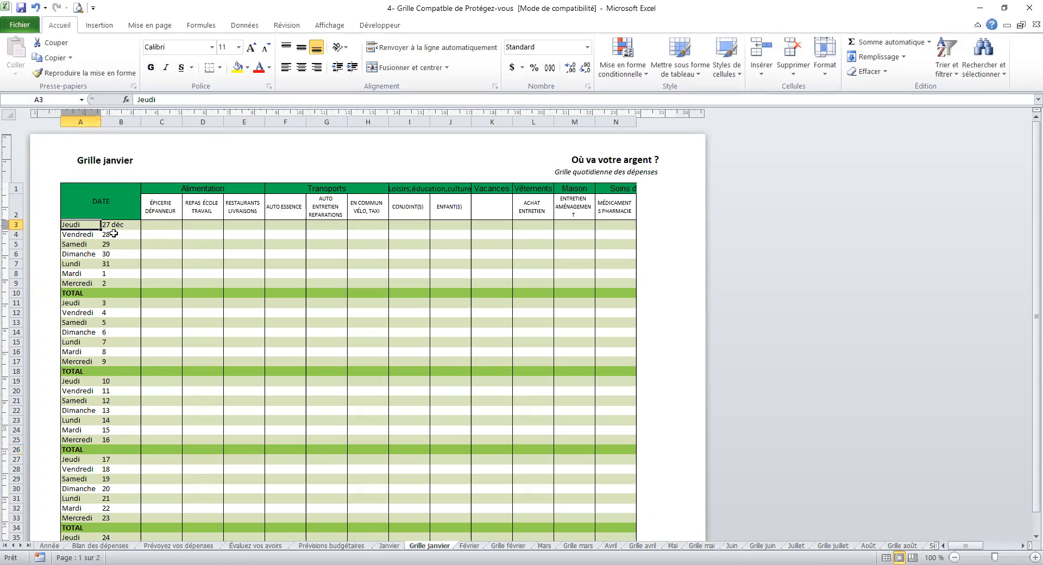
left_click_drag(118, 244, 91, 539)
scroll(320, 351, "up", 1)
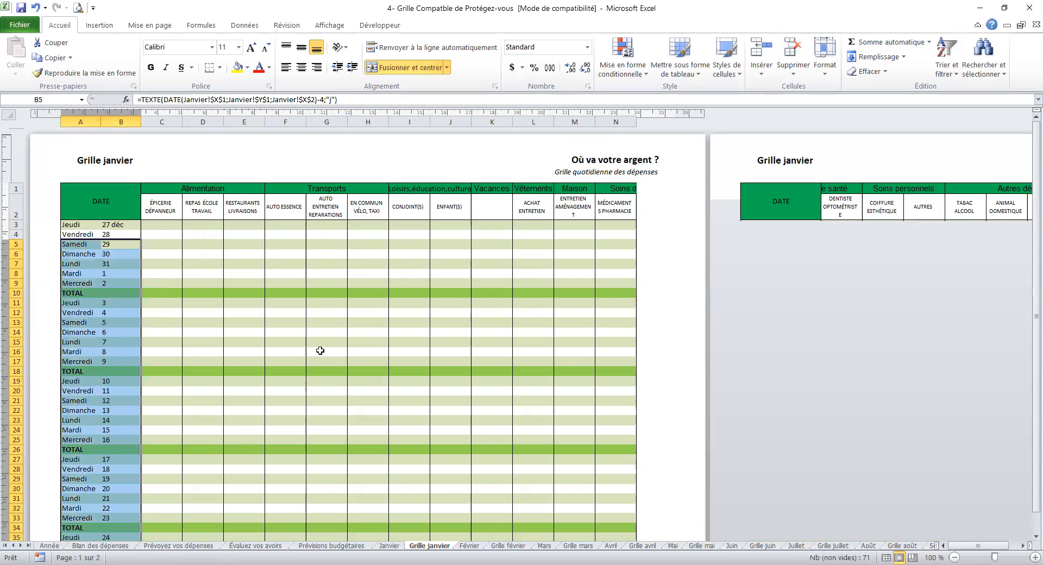
left_click(158, 201)
left_click(204, 197)
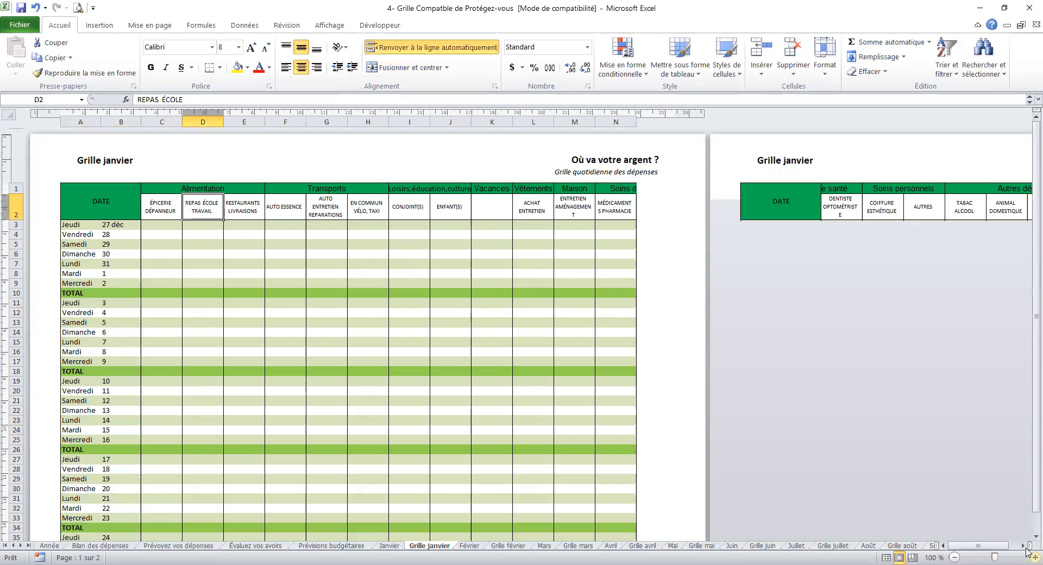
Examine the expense category headings and the first week's daily entry cells of Grille janvier at 140% zoom
left_click(1035, 557)
left_click(1034, 557)
left_click(1034, 556)
left_click(1035, 557)
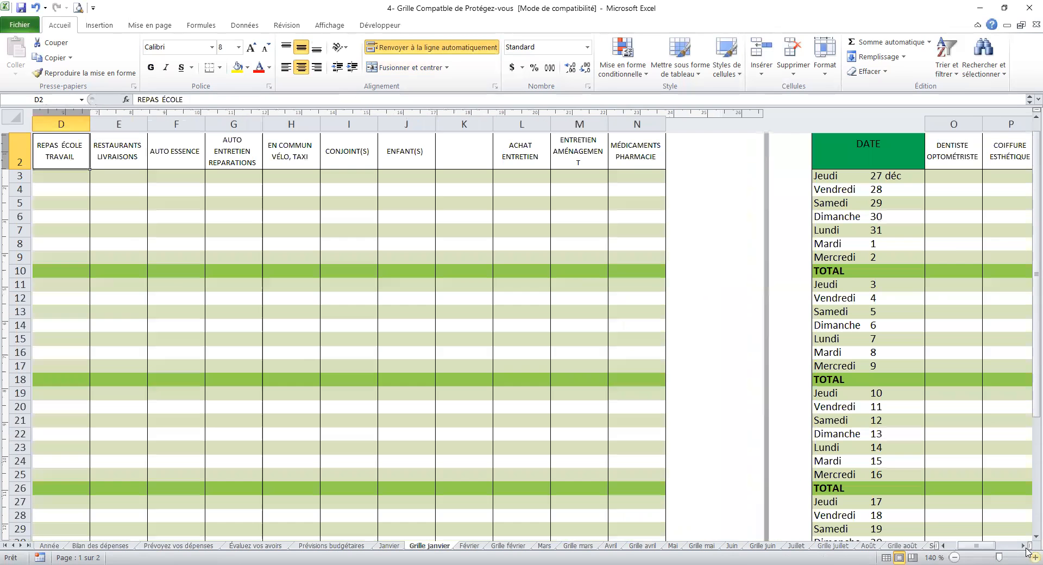
scroll(280, 346, "up", 2)
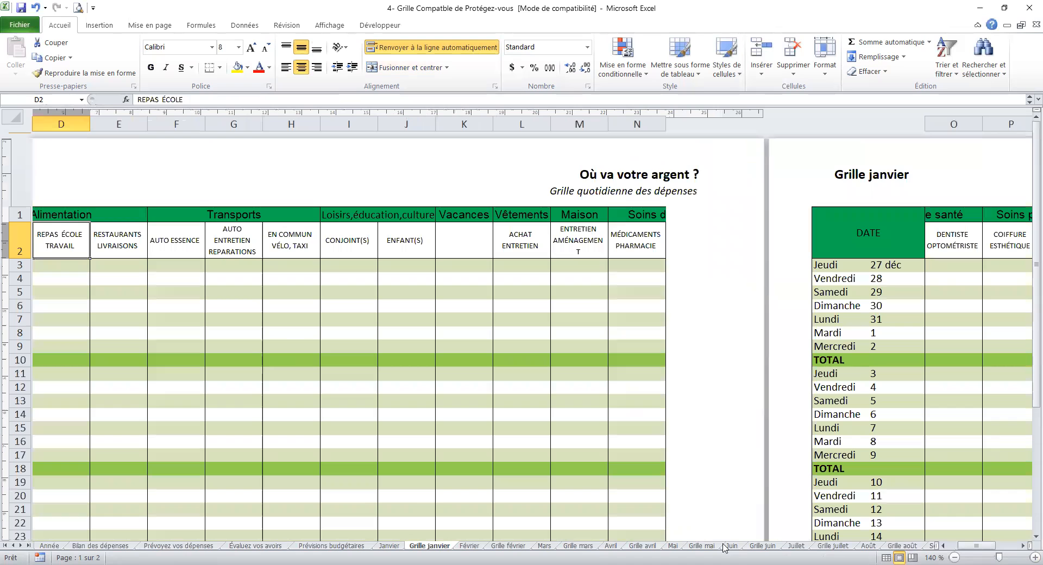
left_click_drag(979, 546, 957, 546)
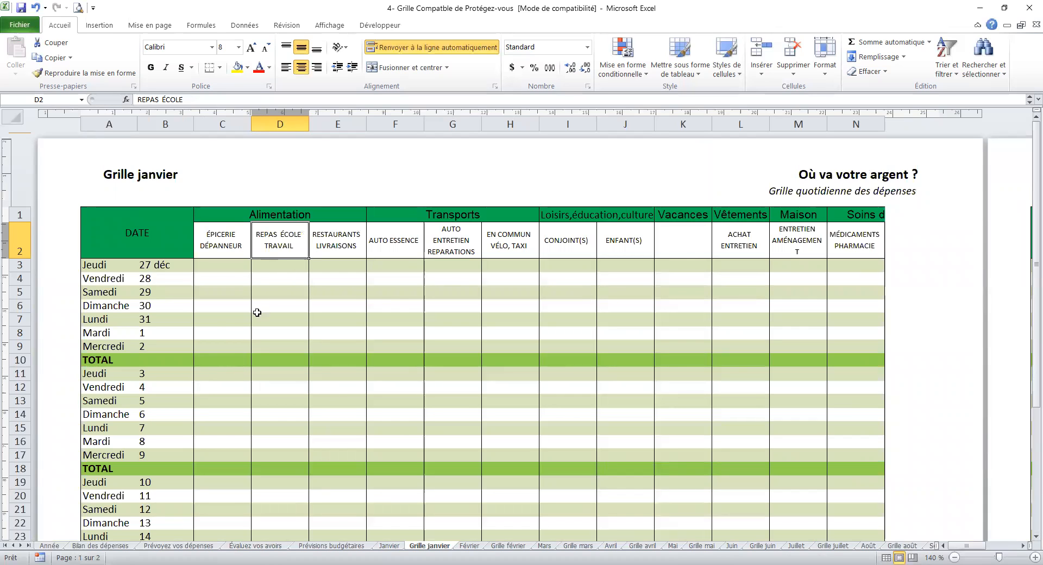
left_click_drag(230, 266, 337, 266)
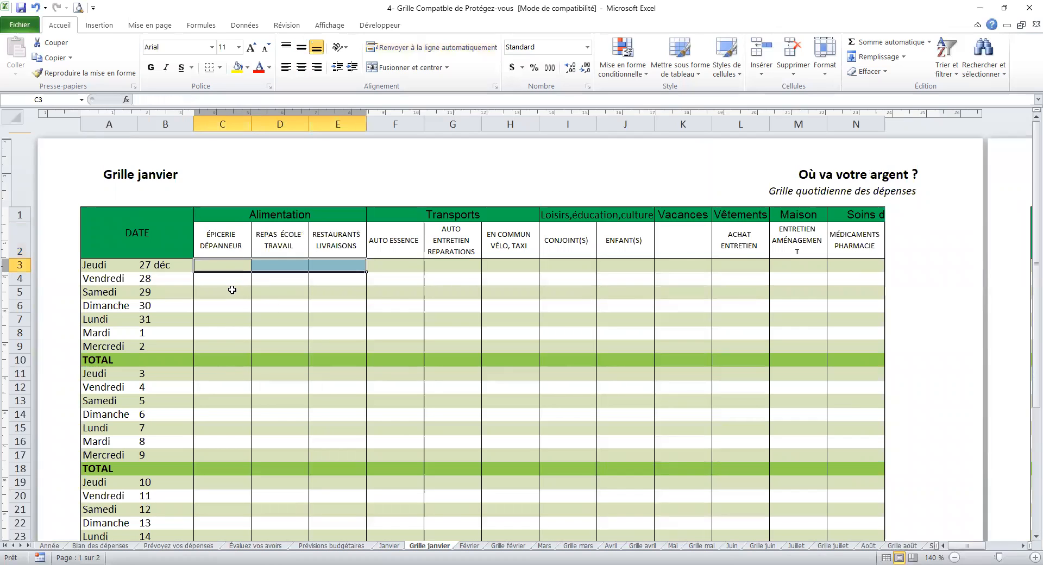
left_click(232, 291)
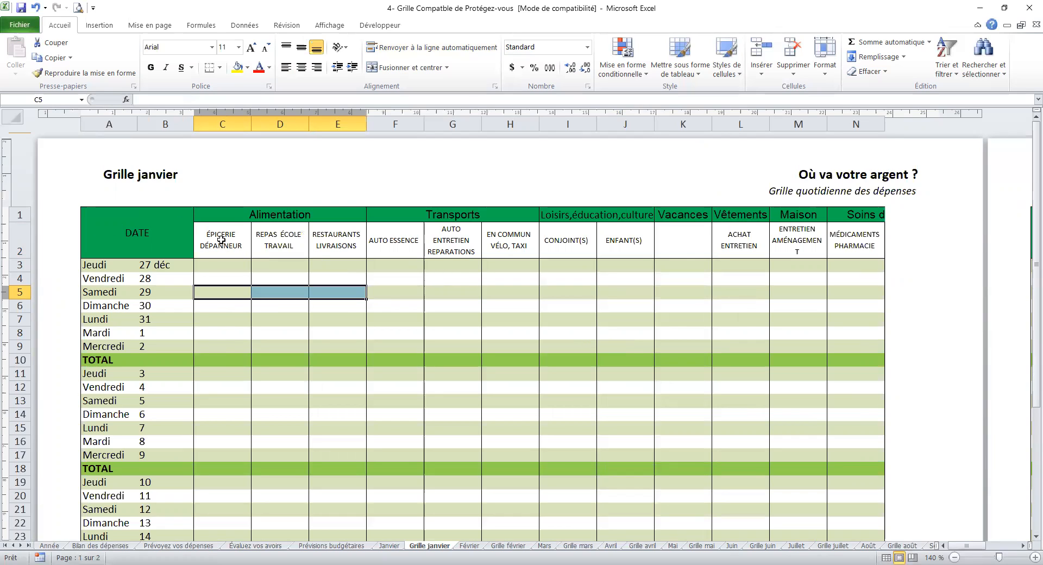
left_click_drag(220, 239, 767, 241)
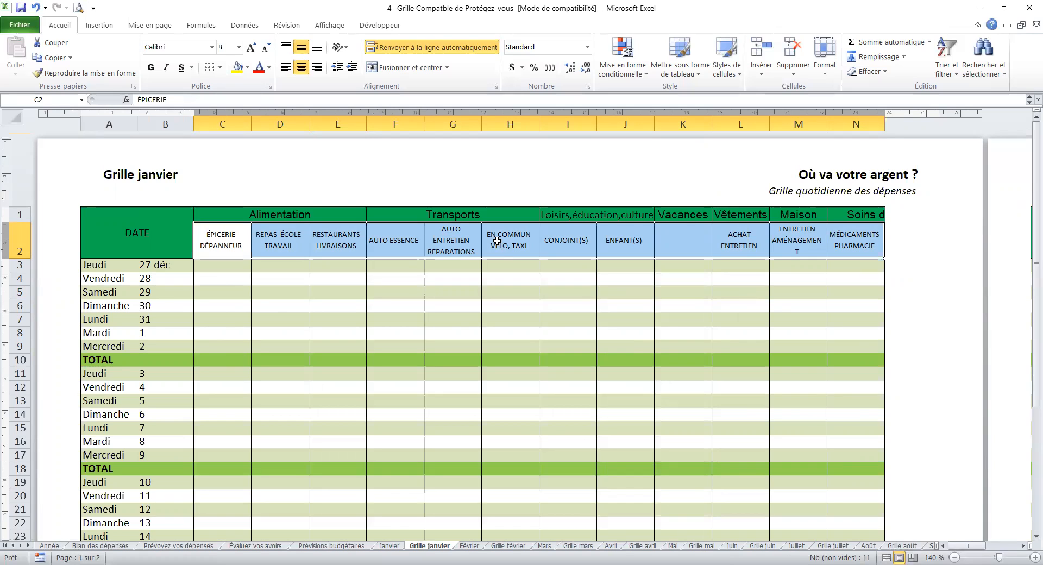
left_click_drag(228, 236, 857, 247)
left_click_drag(220, 248, 807, 346)
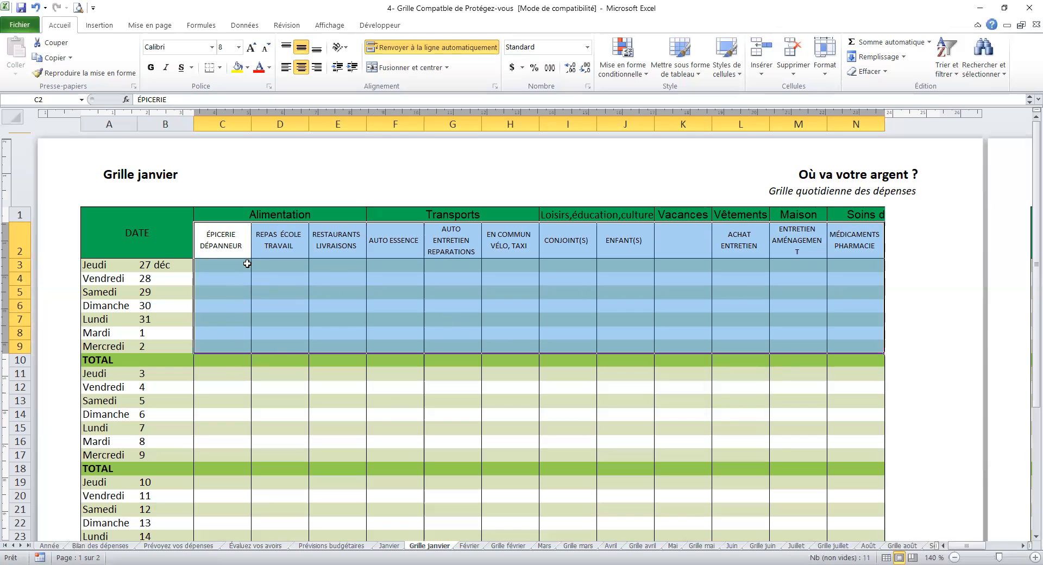
left_click_drag(240, 266, 338, 346)
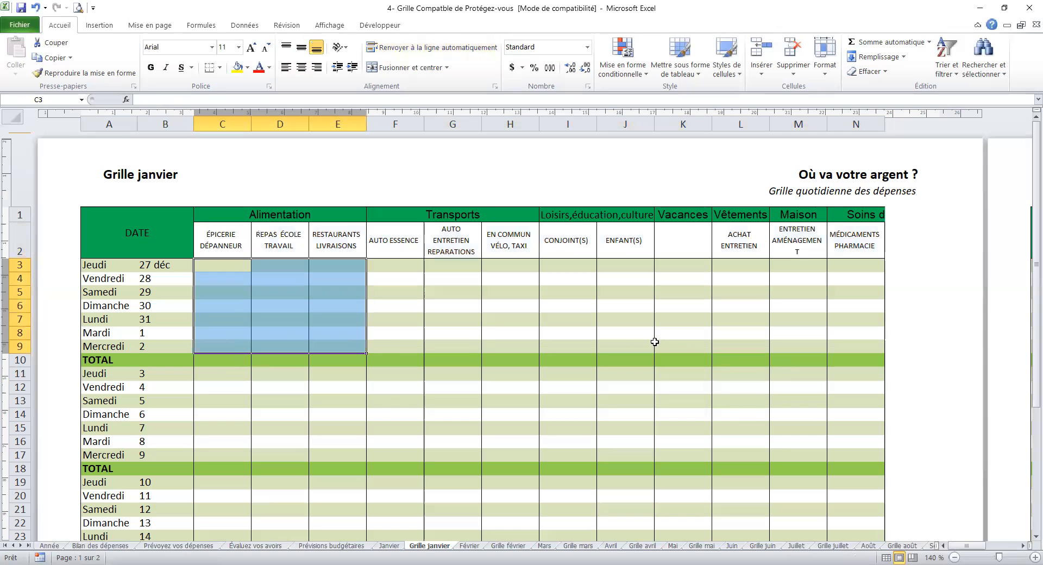